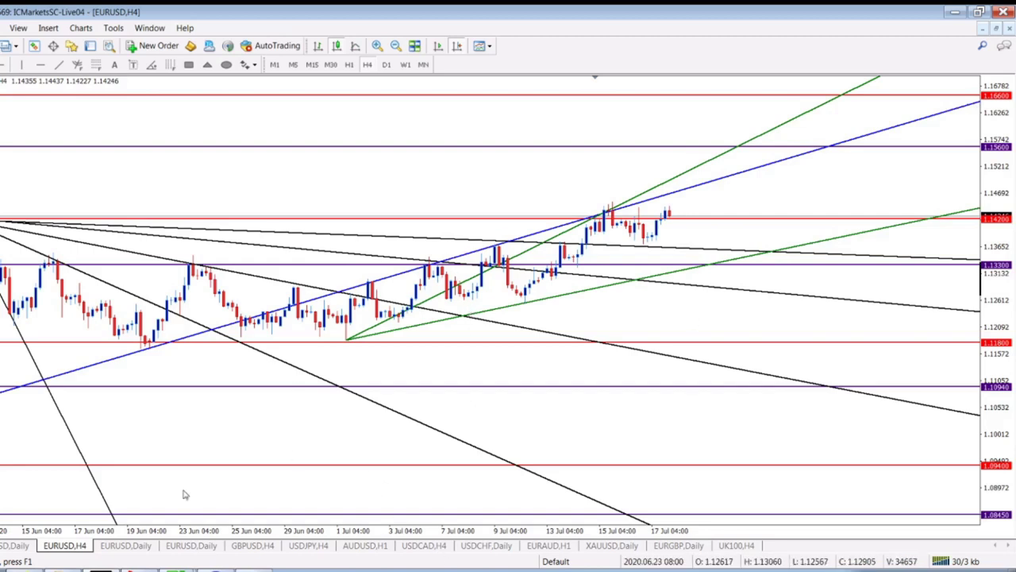
# Switch to the EURUSD daily chart showing four vertical Square-of-9 date lines in 2018.
pyautogui.click(131, 548)
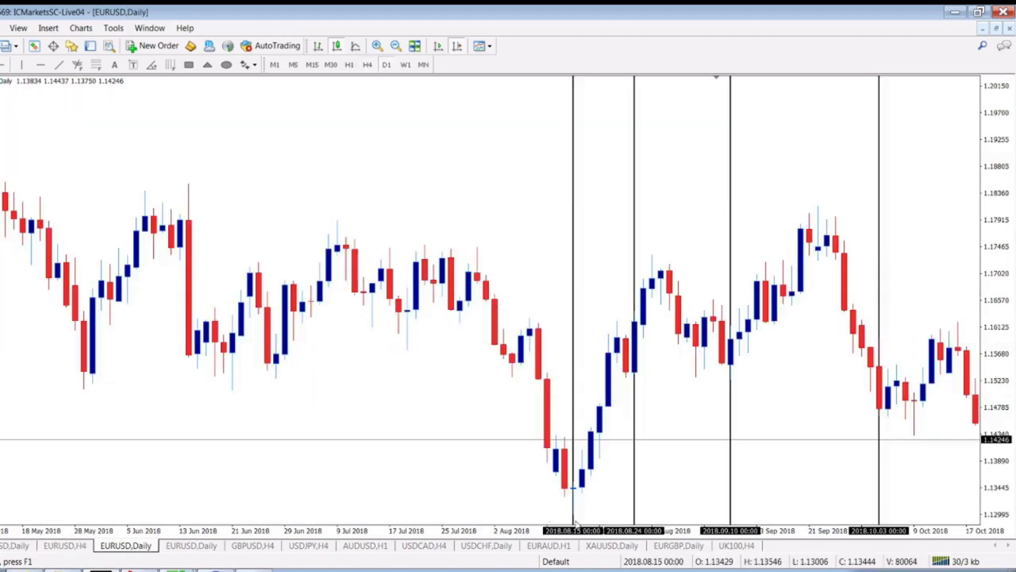
# View the second EURUSD daily chart, then bring up the Square-of-9 number spiral in Calc.
pyautogui.click(190, 547)
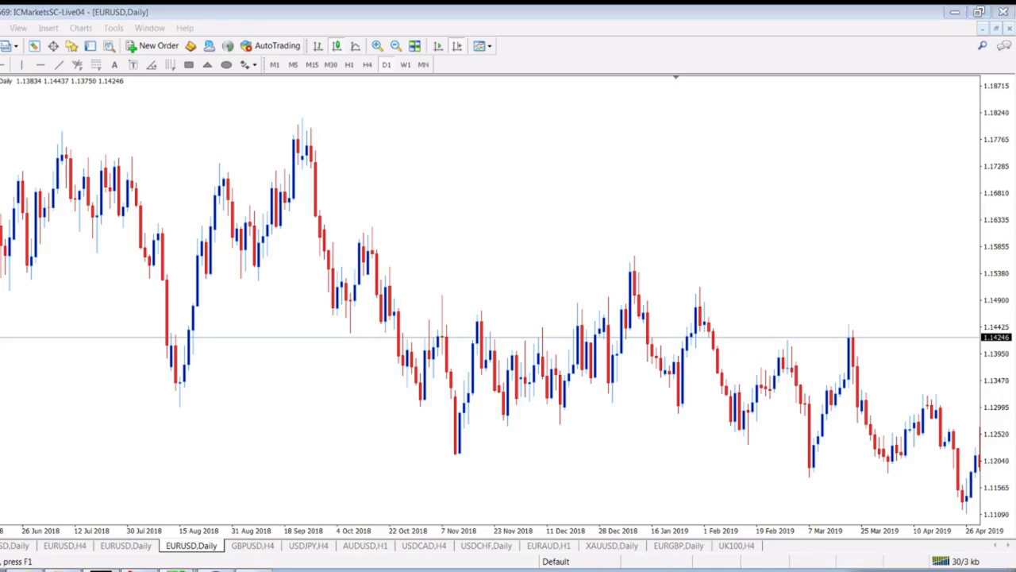
pyautogui.click(152, 565)
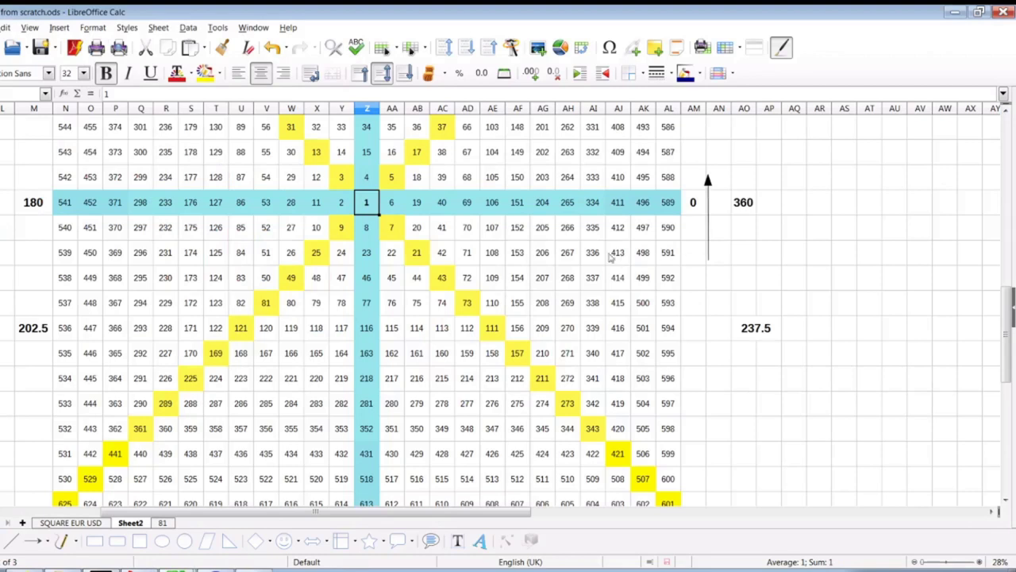
pyautogui.scroll(-2, 468, 235)
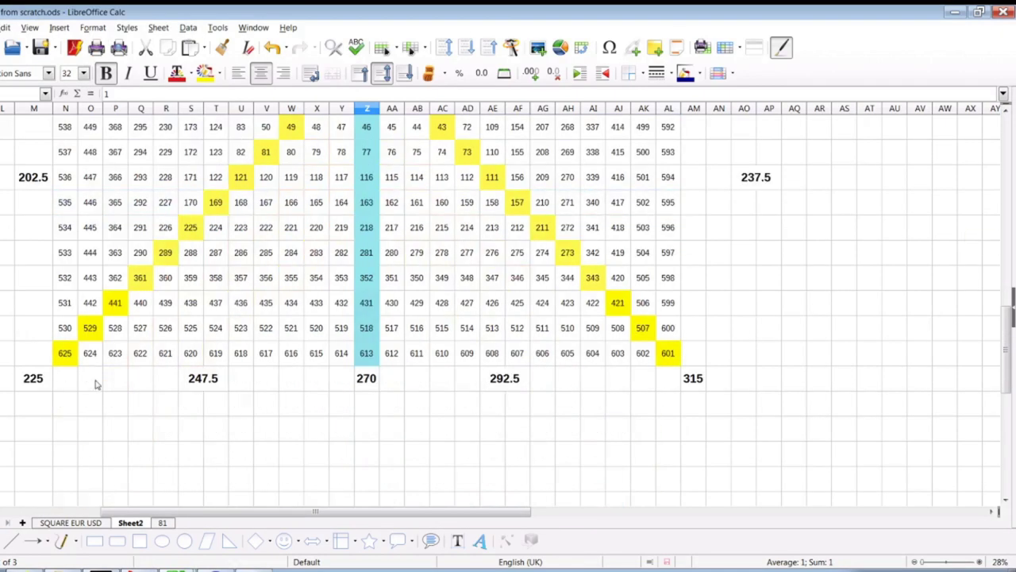
pyautogui.scroll(2, 544, 353)
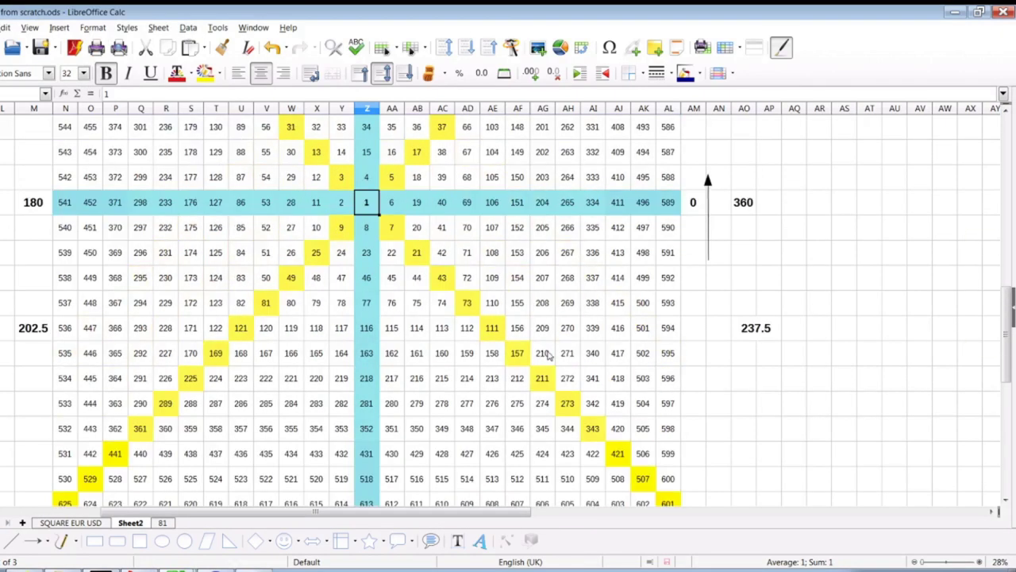
pyautogui.scroll(-1, 547, 355)
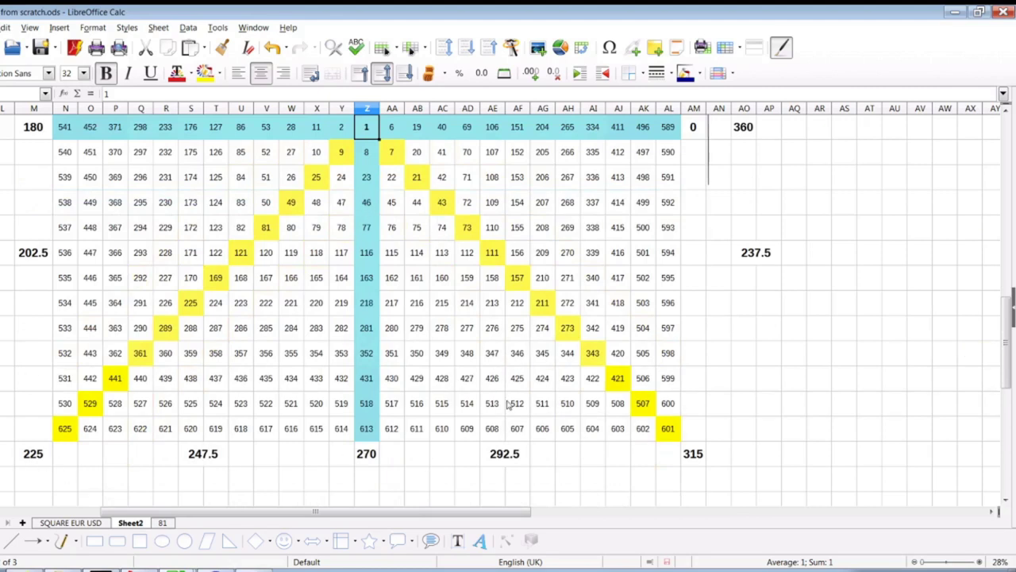
pyautogui.scroll(1, 508, 405)
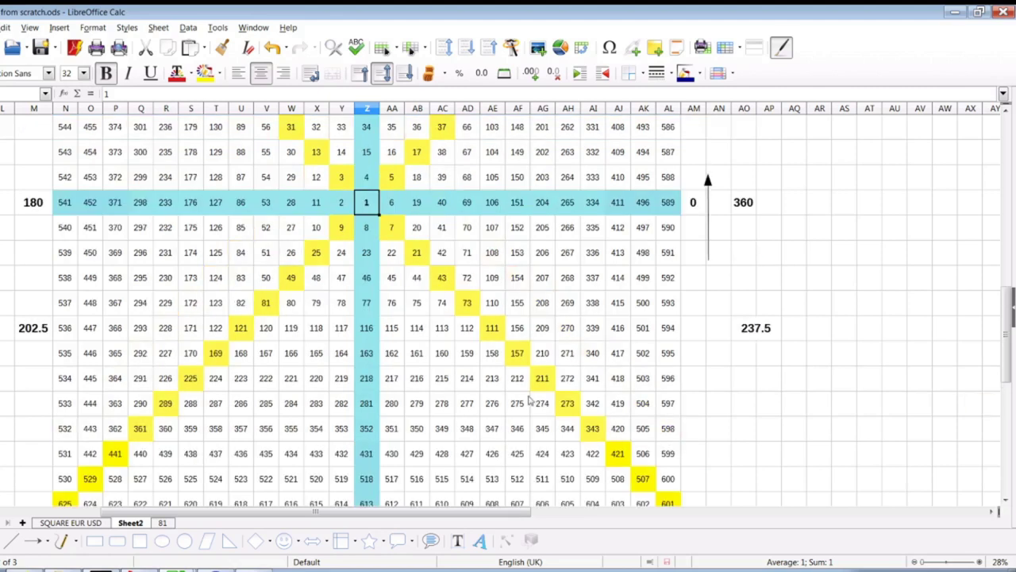
pyautogui.click(342, 227)
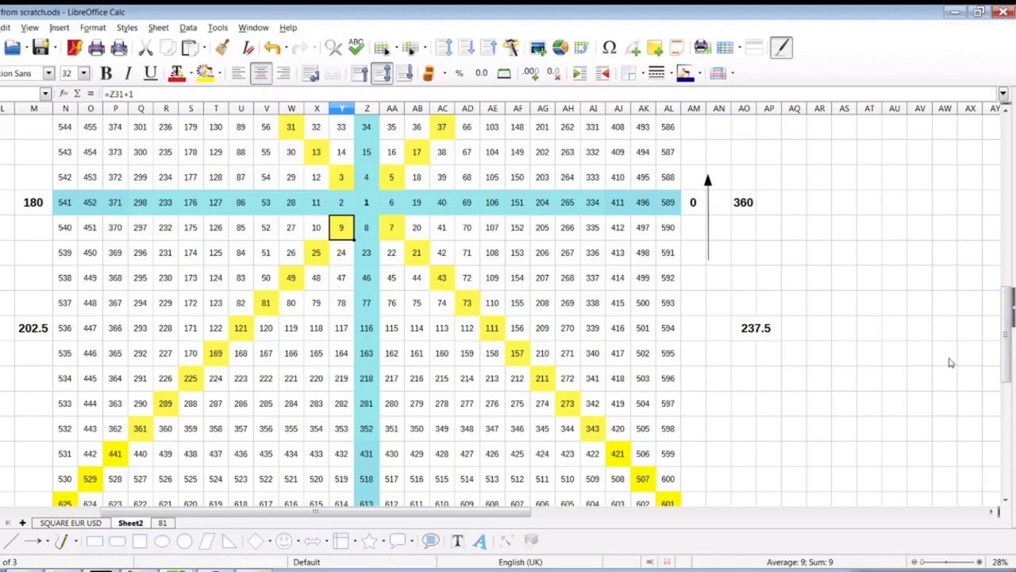
pyautogui.scroll(1, 858, 364)
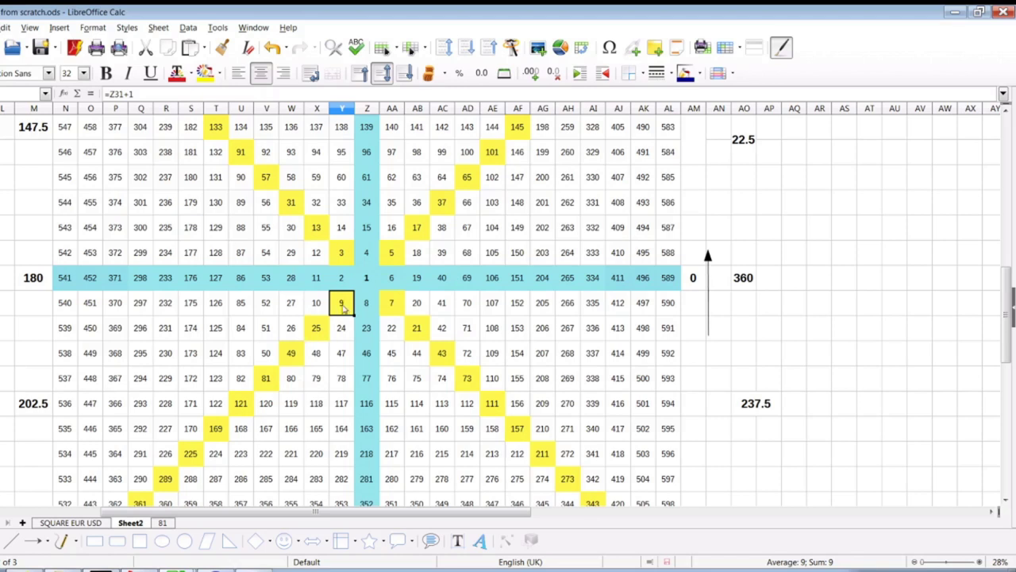
pyautogui.click(316, 330)
pyautogui.click(344, 312)
pyautogui.scroll(-2, 395, 262)
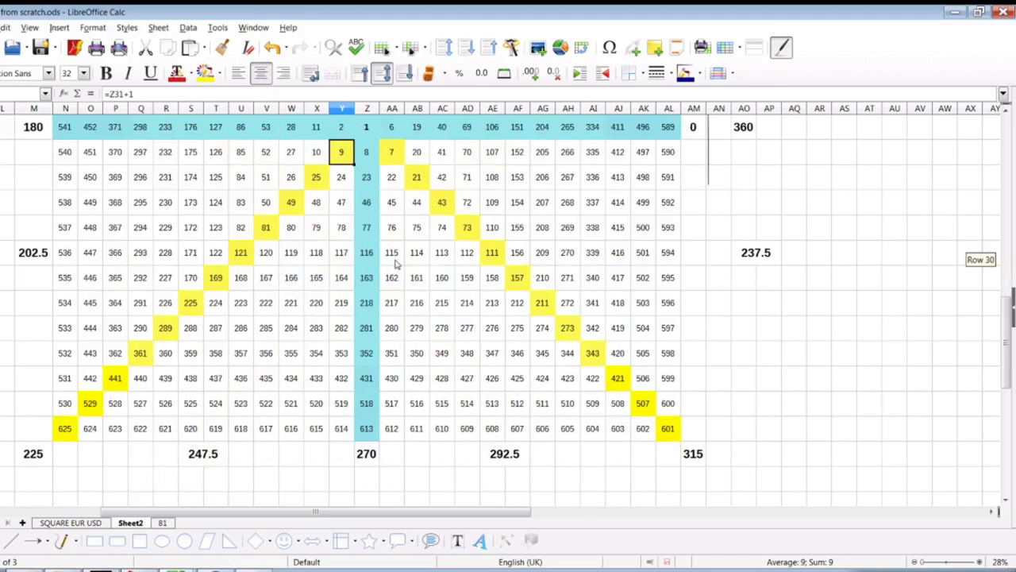
pyautogui.click(316, 177)
pyautogui.click(292, 203)
pyautogui.click(268, 227)
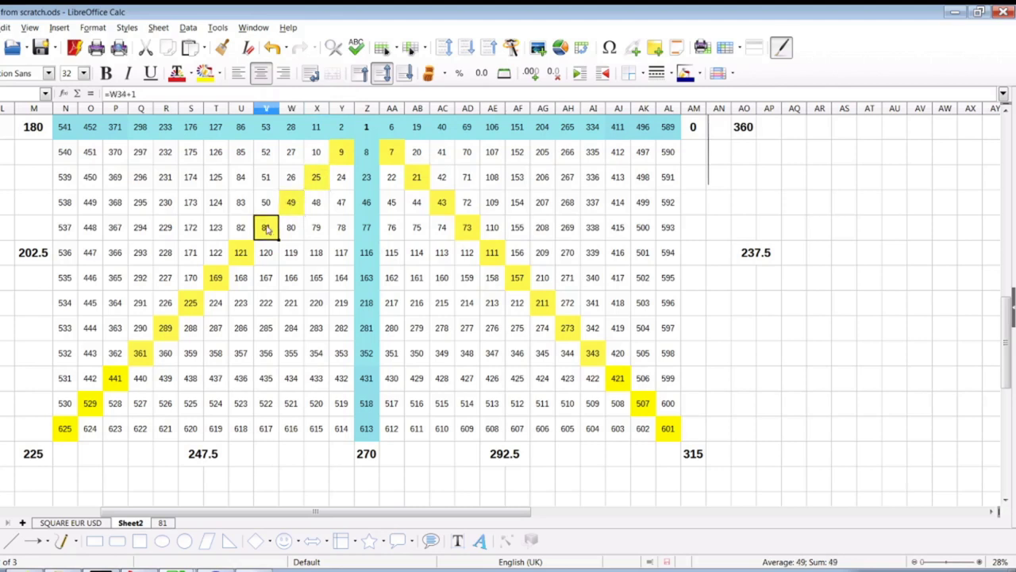
pyautogui.click(243, 253)
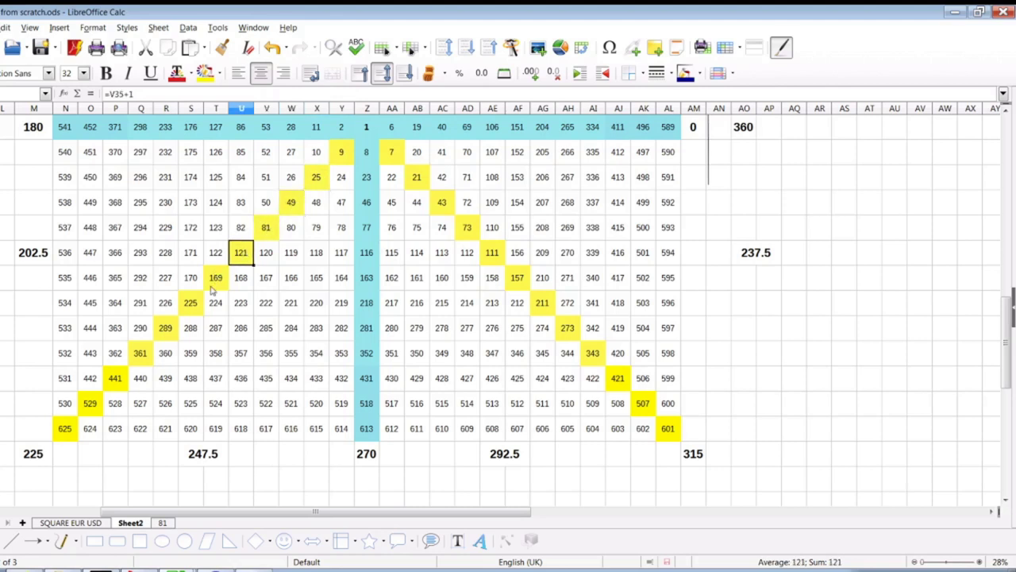
pyautogui.click(216, 279)
pyautogui.click(191, 307)
pyautogui.click(164, 330)
pyautogui.click(140, 355)
pyautogui.click(113, 381)
pyautogui.click(100, 401)
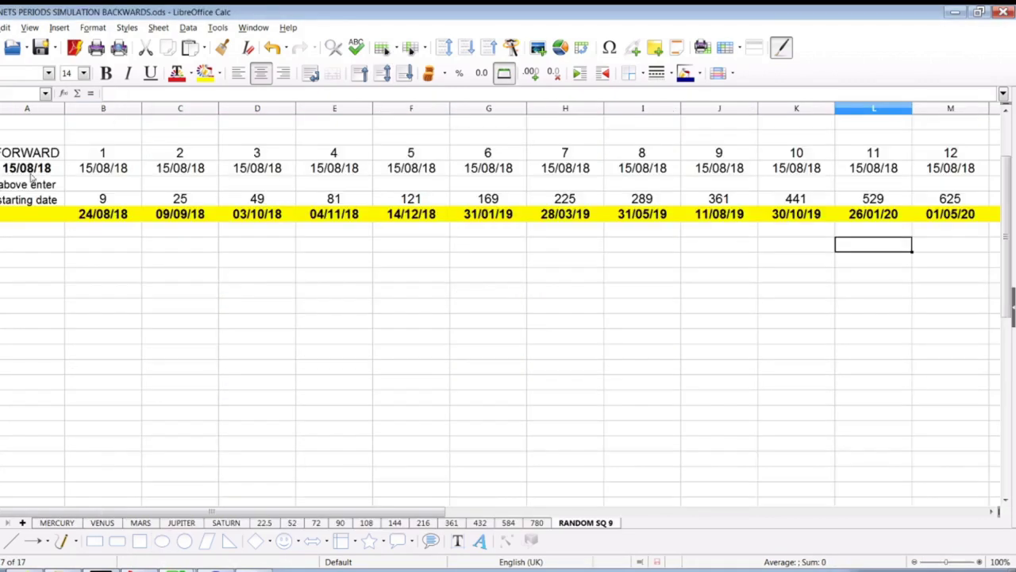
# Check the 15/08/18 start date and the last square 625, then return to MetaTrader.
pyautogui.click(26, 169)
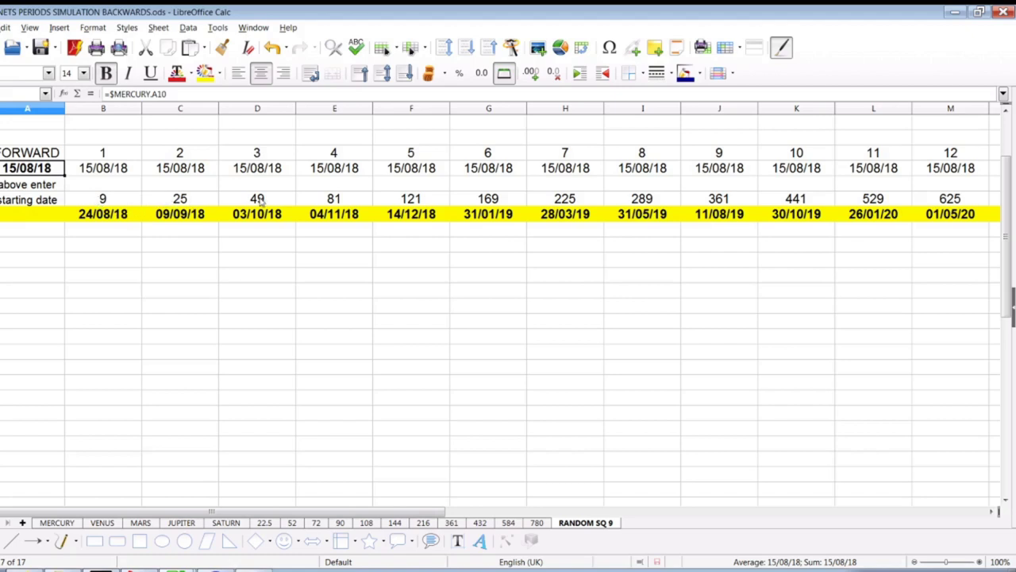
pyautogui.click(957, 203)
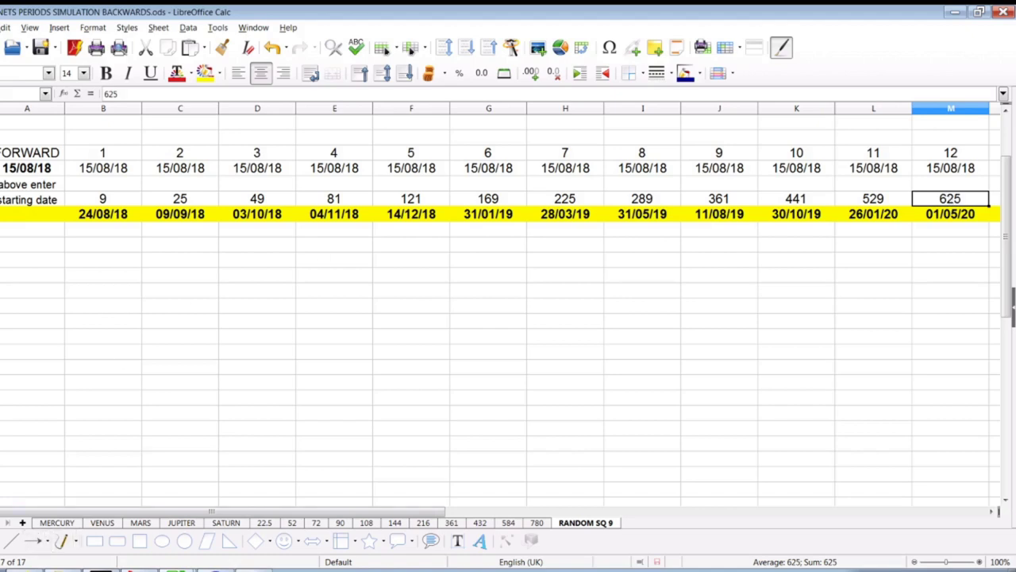
pyautogui.click(123, 568)
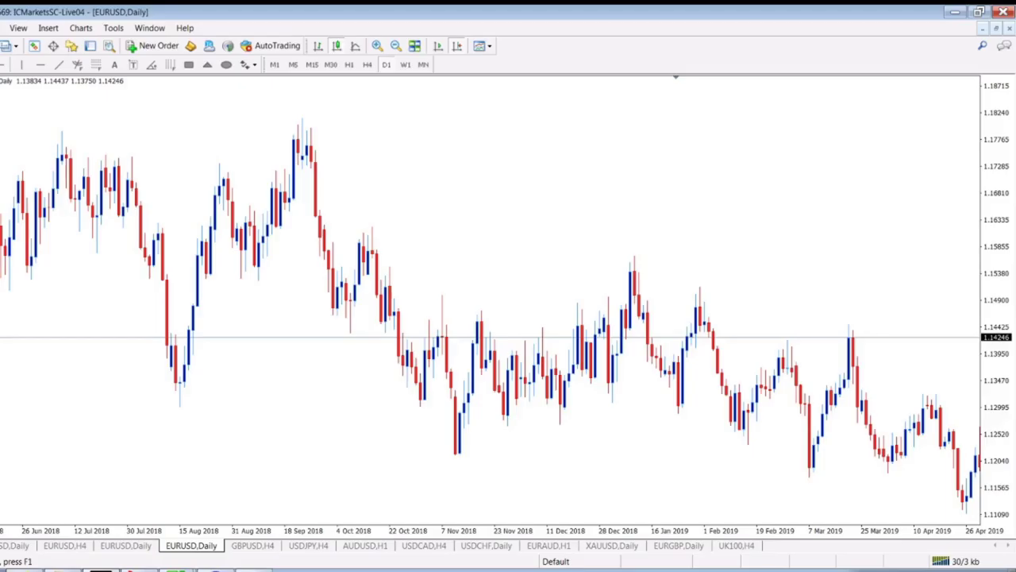
# Show the EURUSD daily chart with the 2018 date lines and scroll it forward.
pyautogui.click(122, 550)
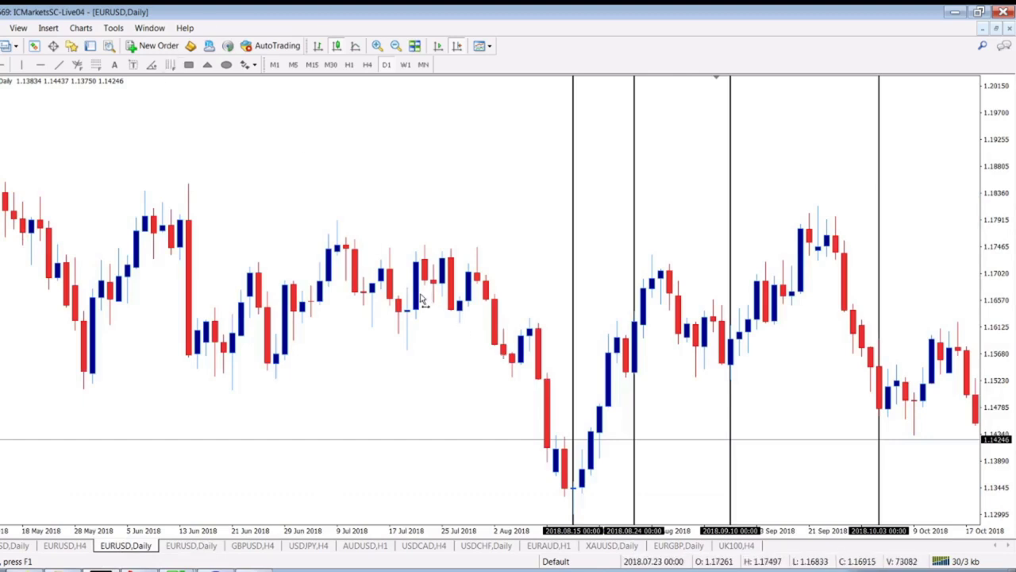
pyautogui.scroll(-5, 421, 298)
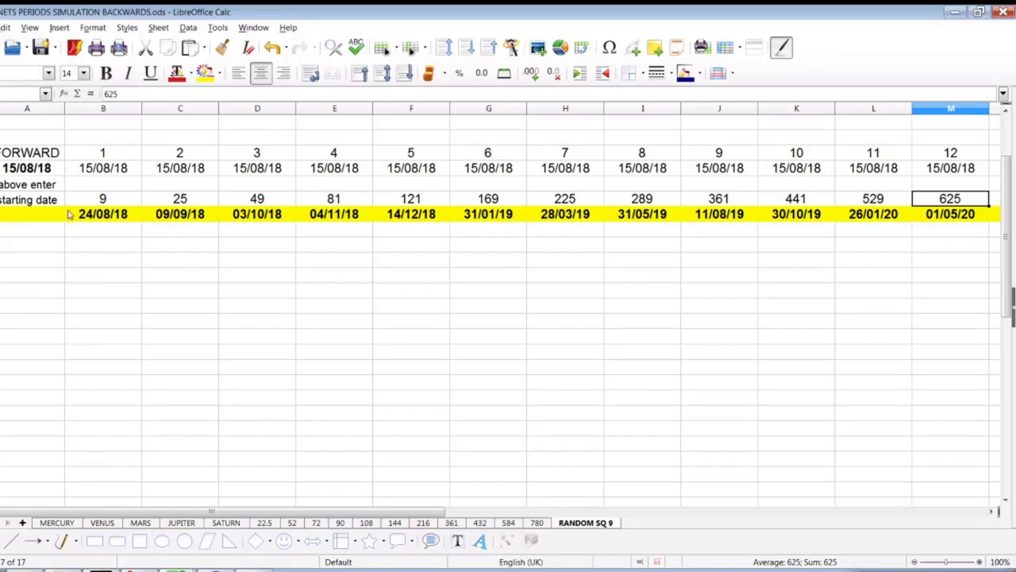
# Inspect the formulas behind dates 24/08/18 and 09/09/18 and their square numbers 9 and 25.
pyautogui.click(100, 215)
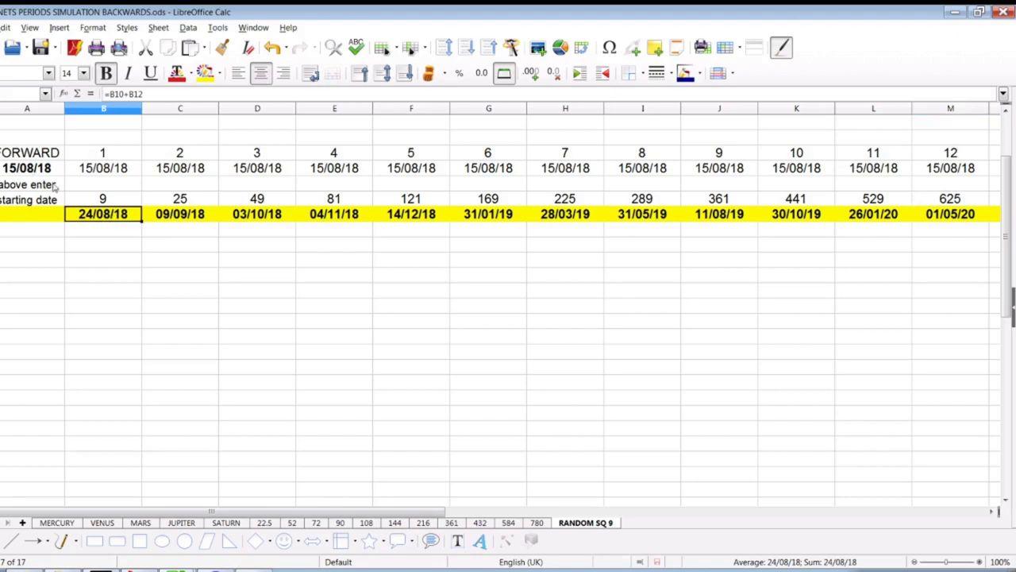
pyautogui.click(97, 200)
pyautogui.click(113, 221)
pyautogui.click(181, 200)
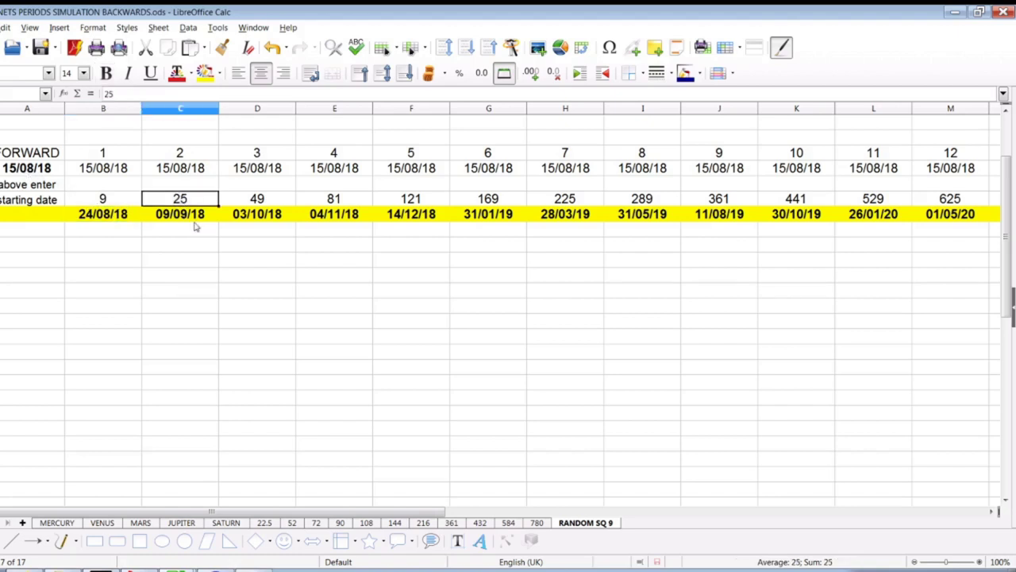
pyautogui.click(195, 222)
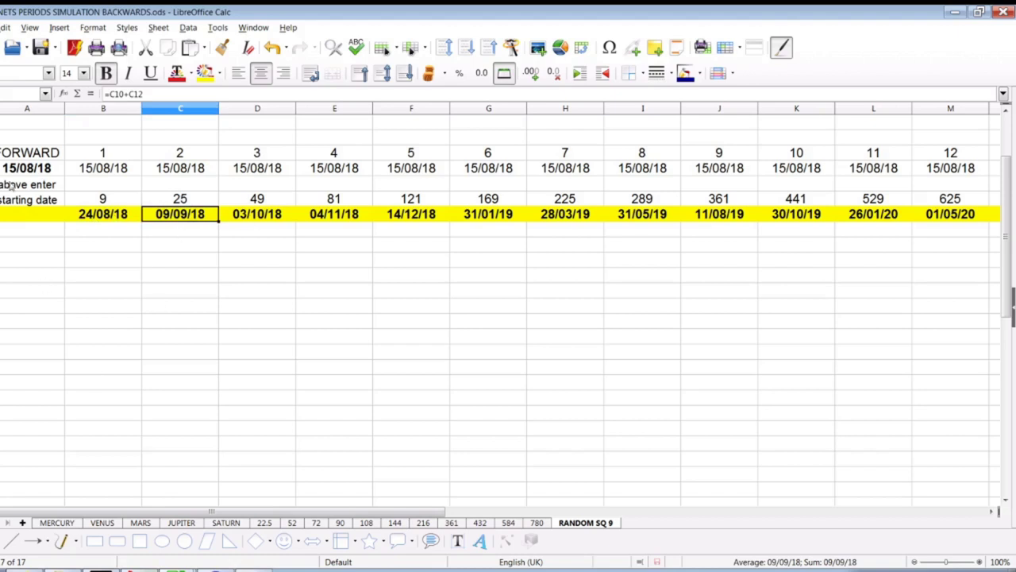
# Compare the 24/08/18 date with the chart lines, then bring up SQ9 from scratch's save prompt.
pyautogui.click(170, 569)
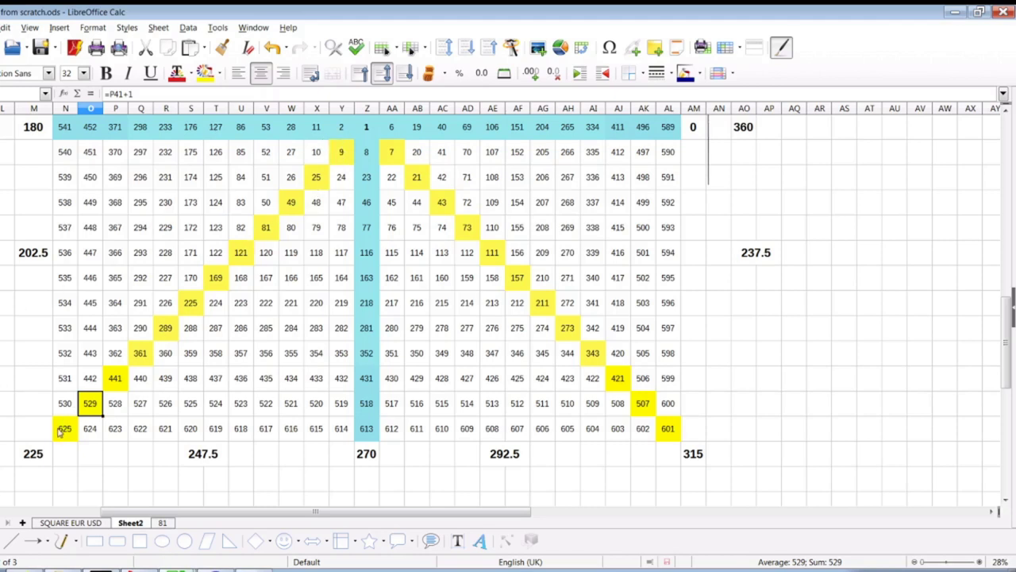
pyautogui.click(176, 569)
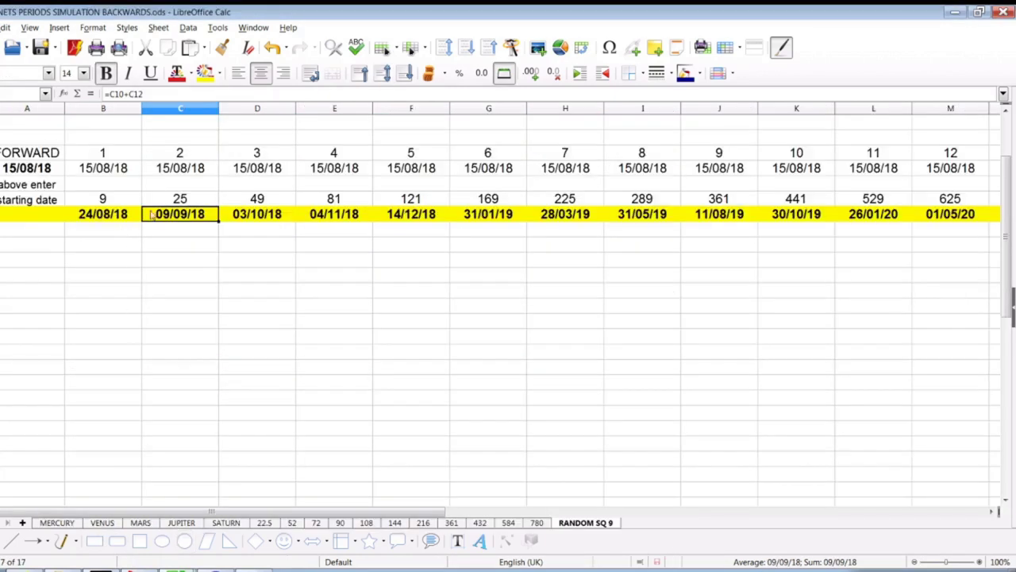
pyautogui.click(113, 224)
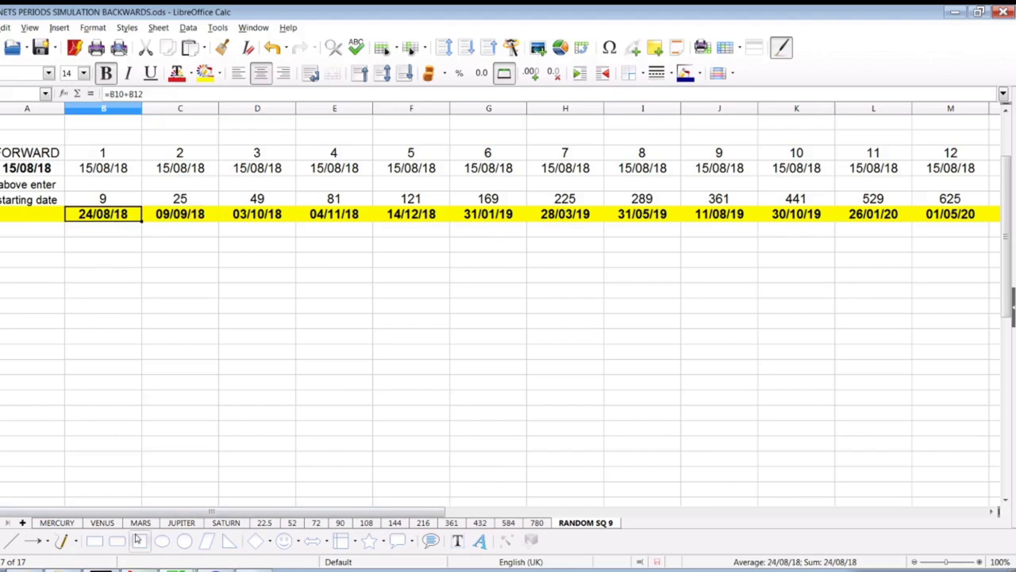
pyautogui.hotkey('alt', 'Tab')
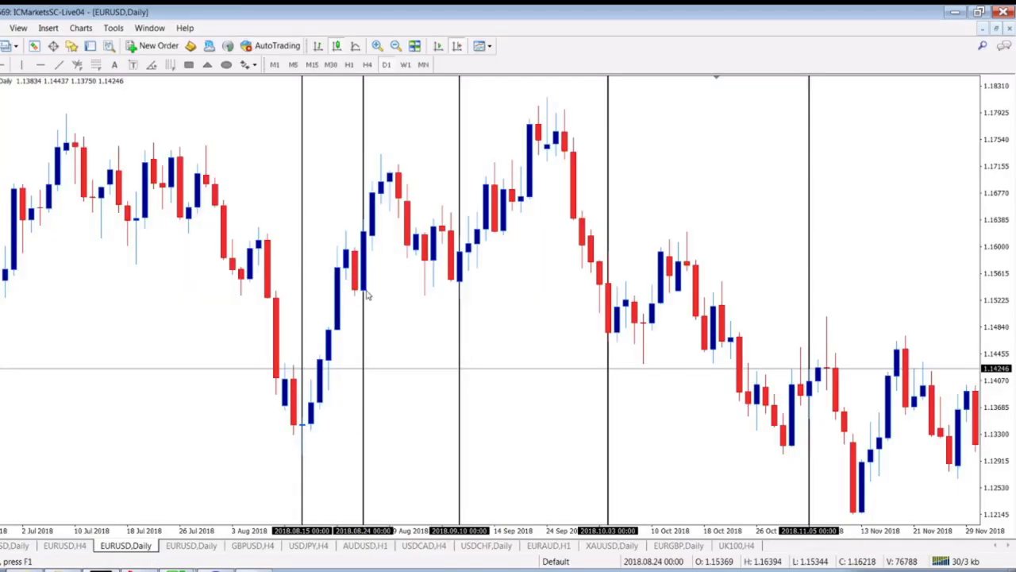
pyautogui.hotkey('alt', 'Tab')
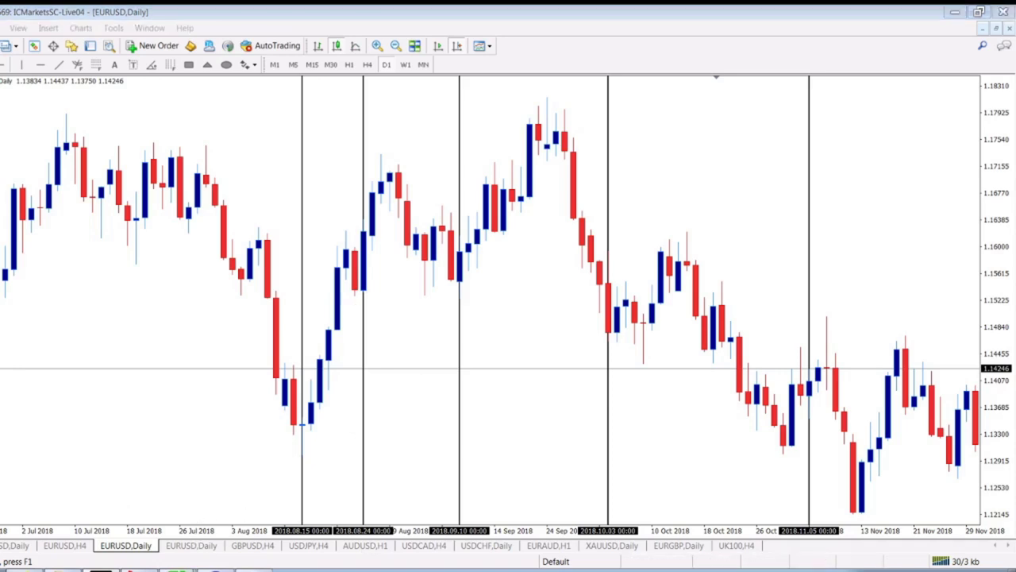
pyautogui.click(325, 567)
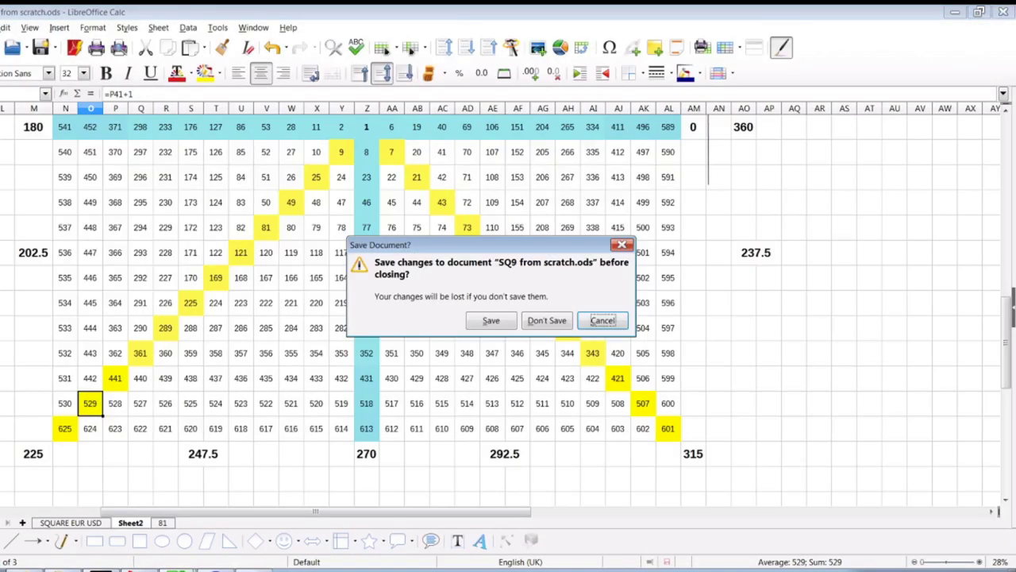
# Save SQ9 from scratch.ods, then check the dates 09/09/18 and 03/10/18 on RANDOM SQ 9.
pyautogui.click(505, 324)
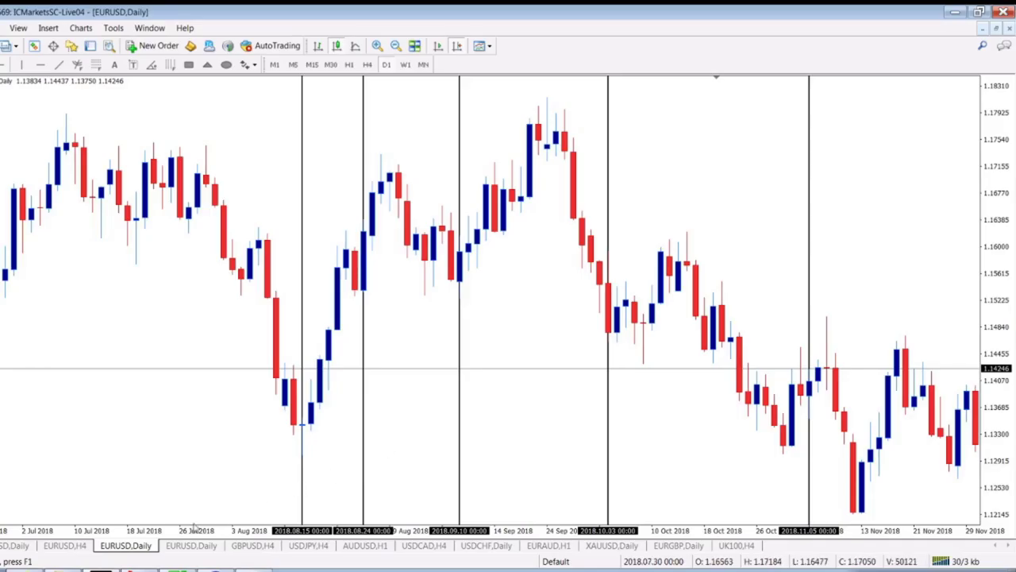
pyautogui.click(177, 568)
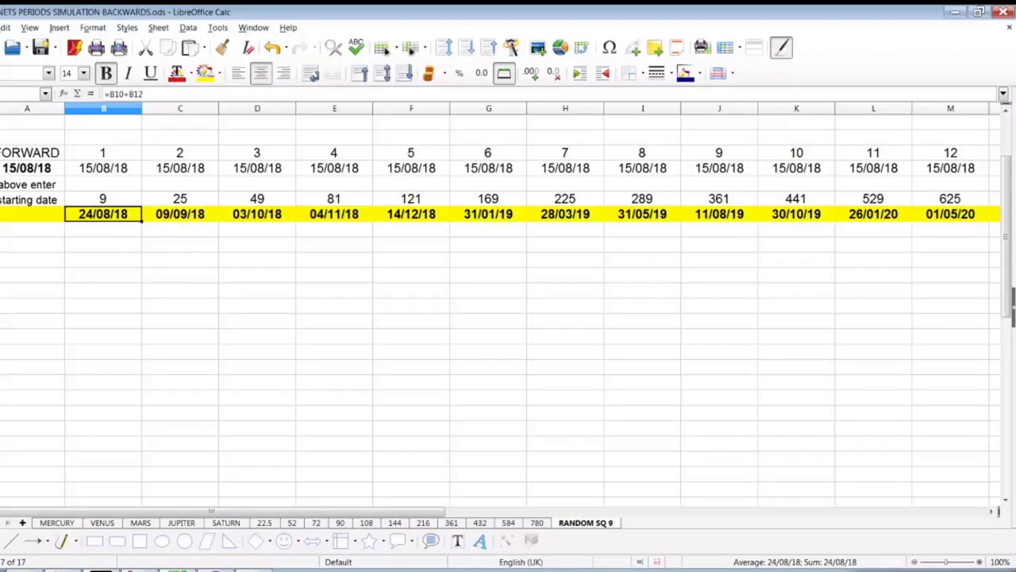
pyautogui.click(177, 216)
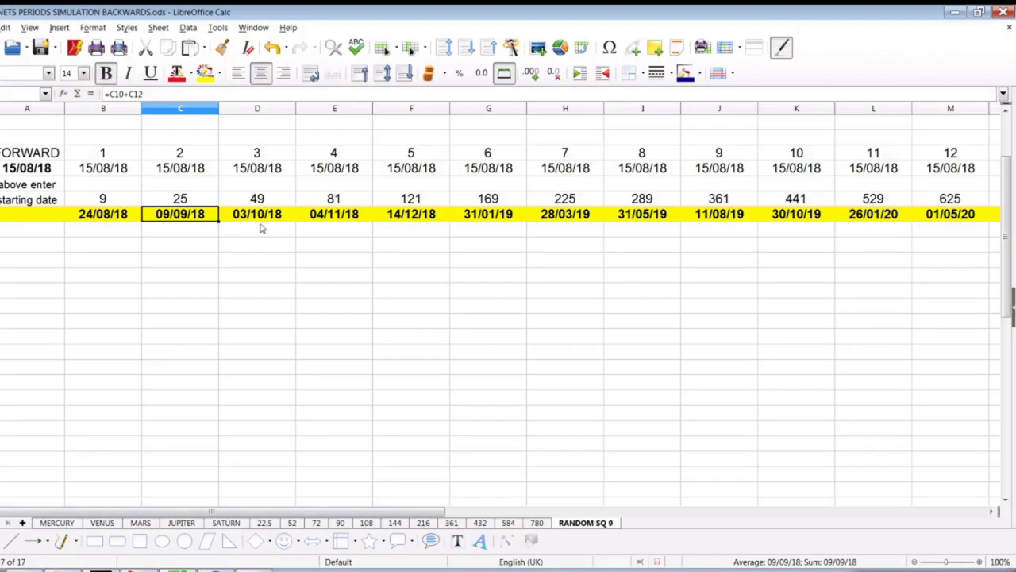
pyautogui.click(262, 221)
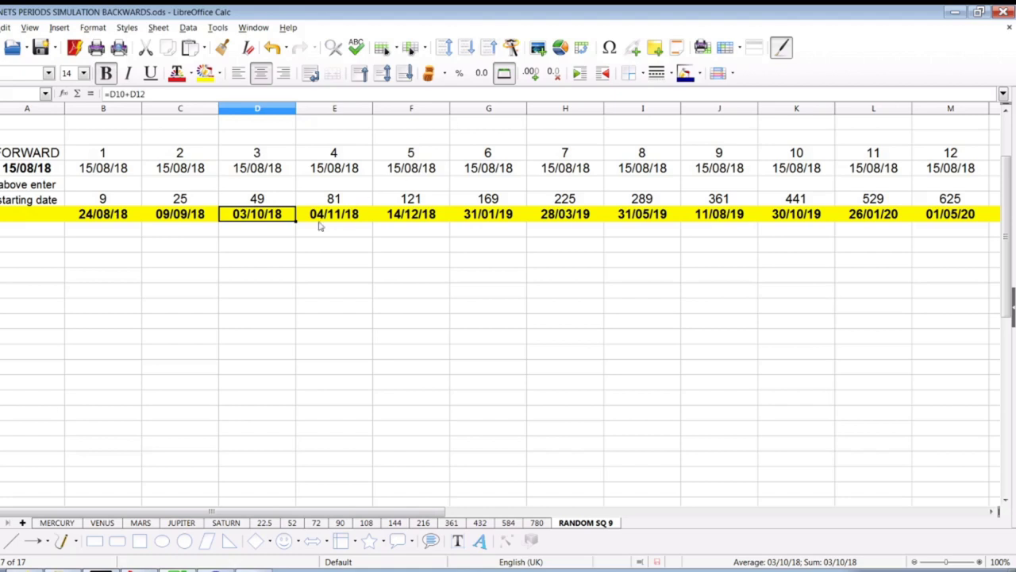
# Check the fourth date 04/11/18 and move the chart on to Oct 2018–Mar 2019.
pyautogui.click(331, 219)
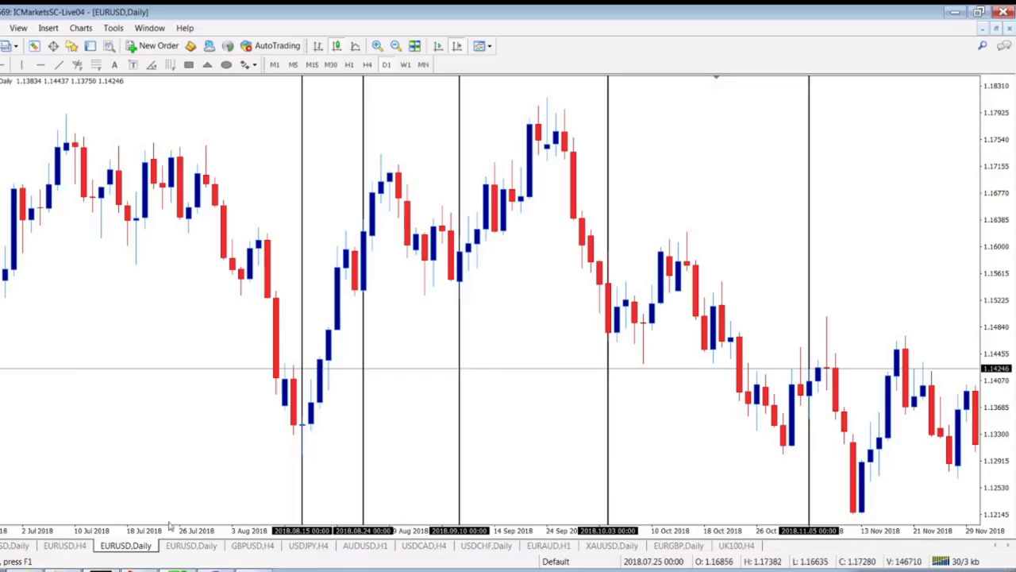
pyautogui.scroll(-5, 782, 483)
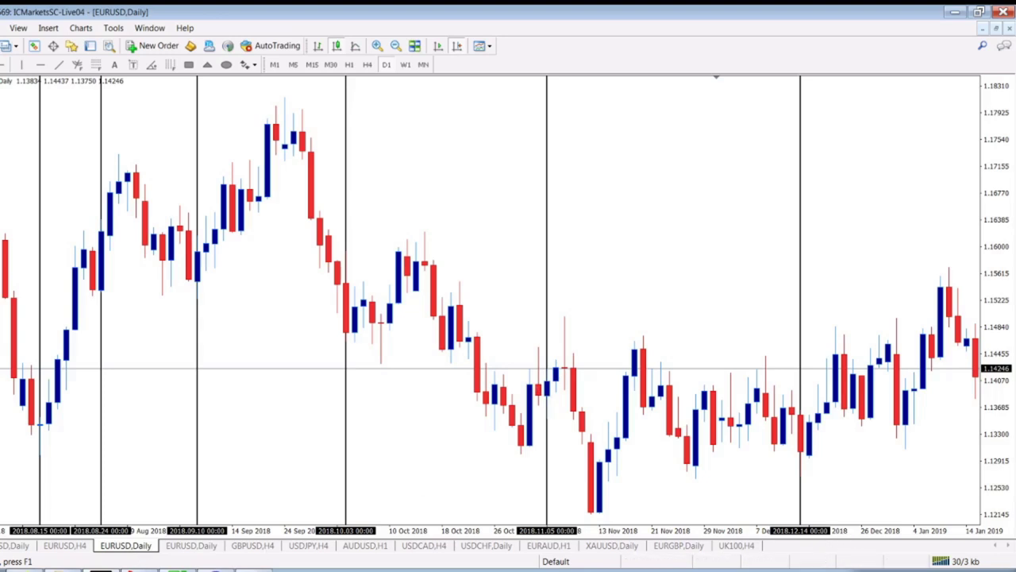
pyautogui.hotkey('alt', 'Tab')
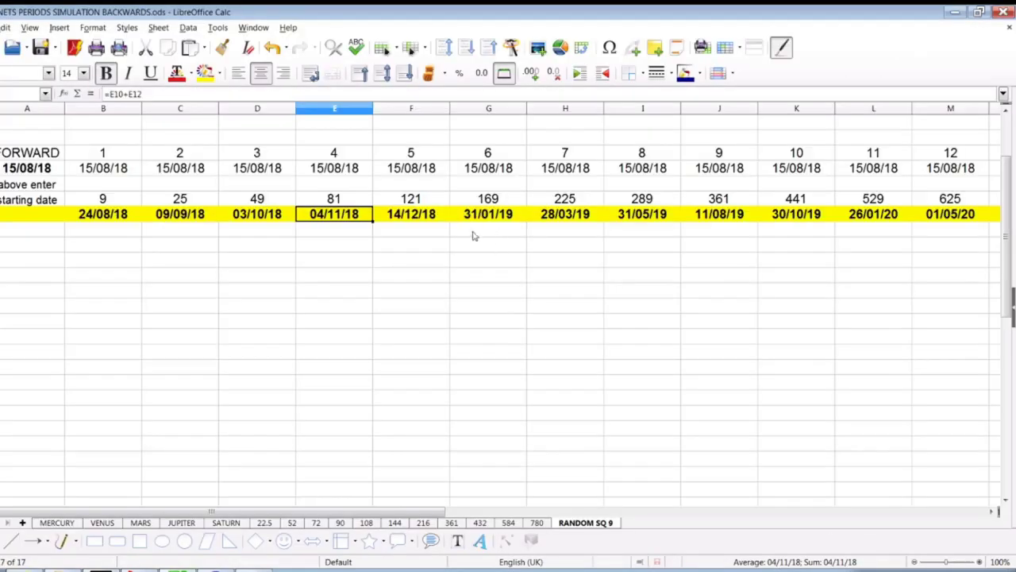
pyautogui.hotkey('alt', 'Tab')
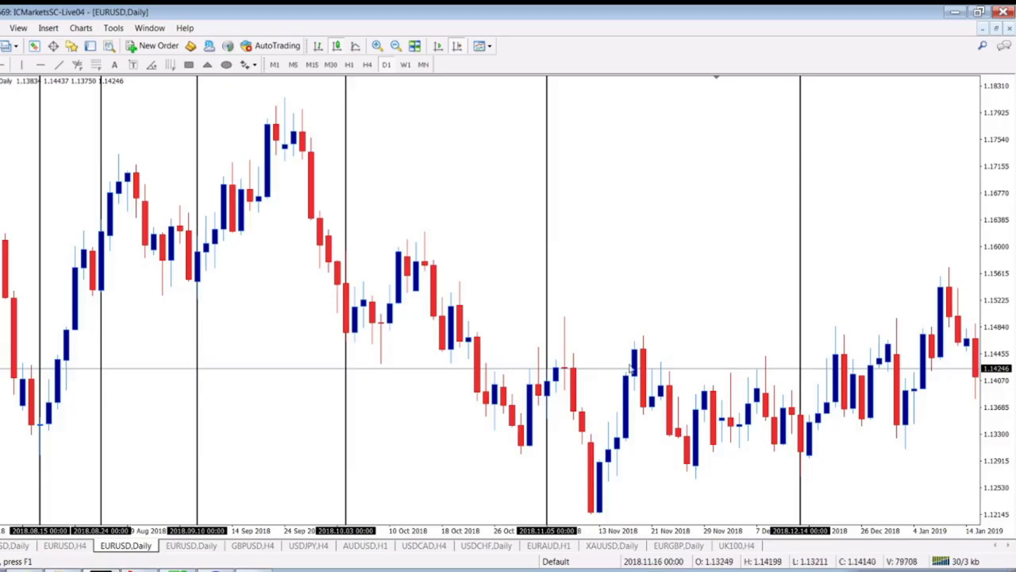
pyautogui.moveTo(718, 419); pyautogui.dragTo(508, 419)
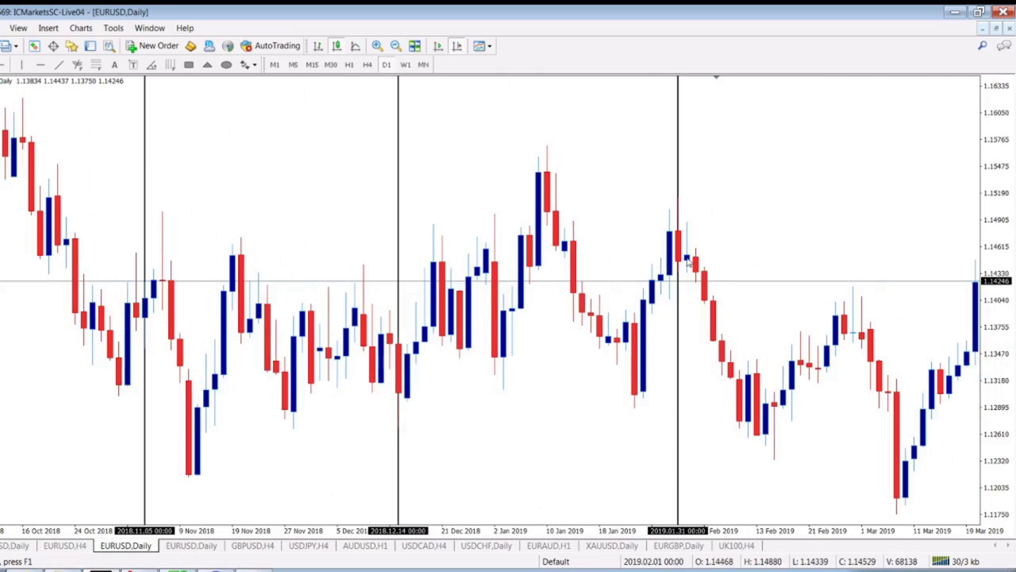
# Check dates 28/03/19 and 31/05/19, then zoom the chart in and scroll it forward.
pyautogui.hotkey('alt', 'Tab')
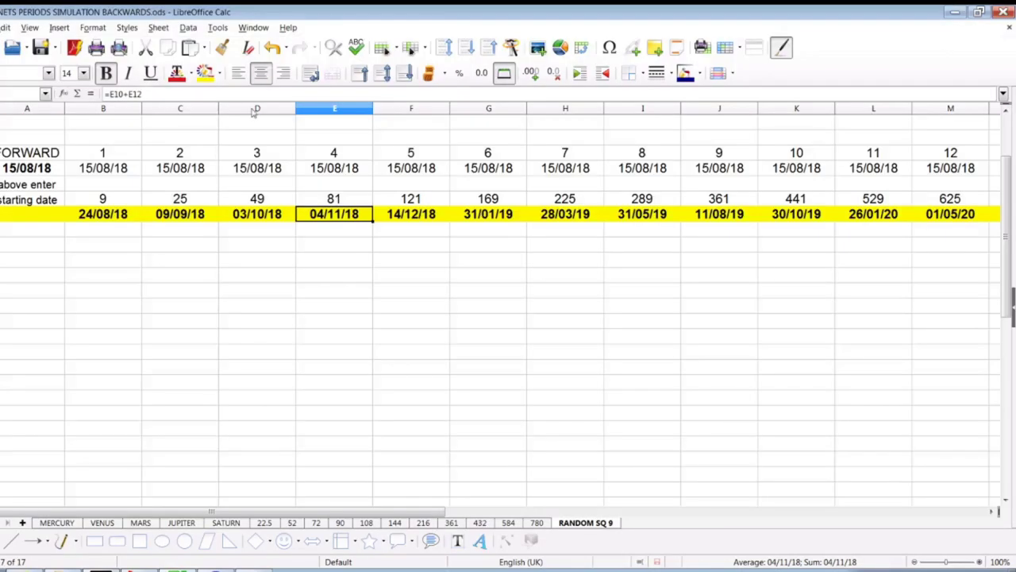
pyautogui.click(577, 221)
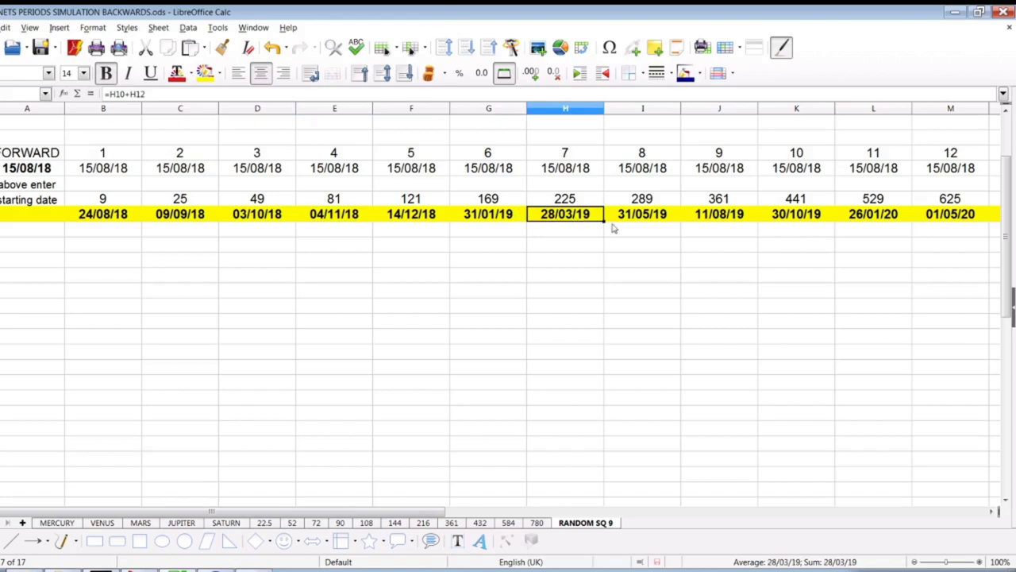
pyautogui.click(652, 222)
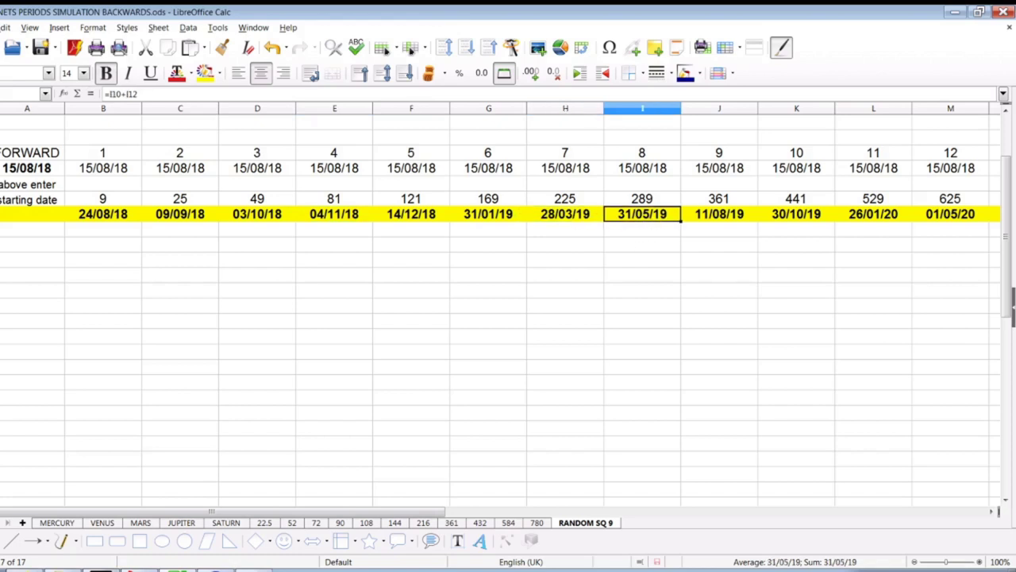
pyautogui.hotkey('alt', 'Tab')
pyautogui.press('+')
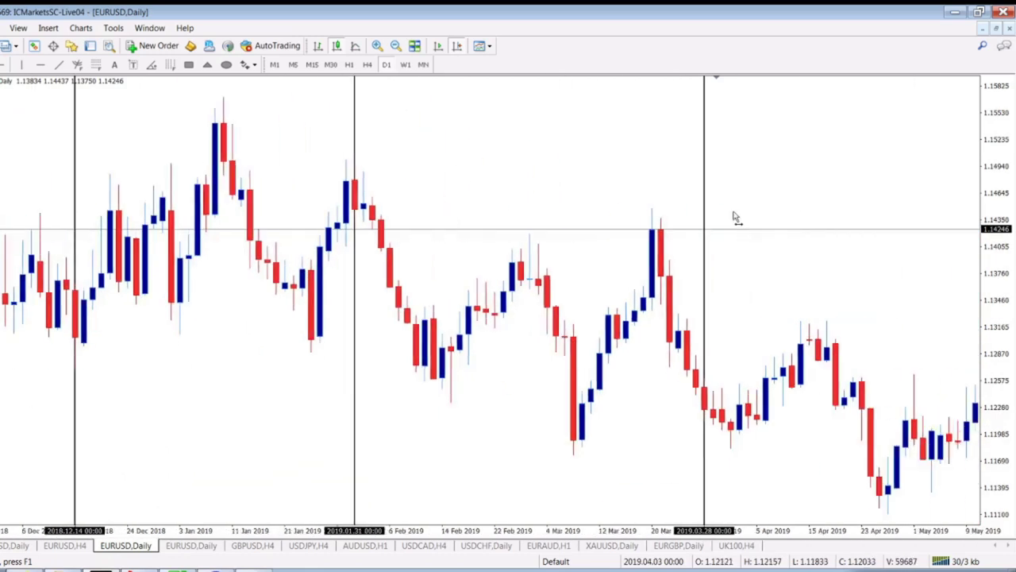
pyautogui.scroll(-3, 734, 216)
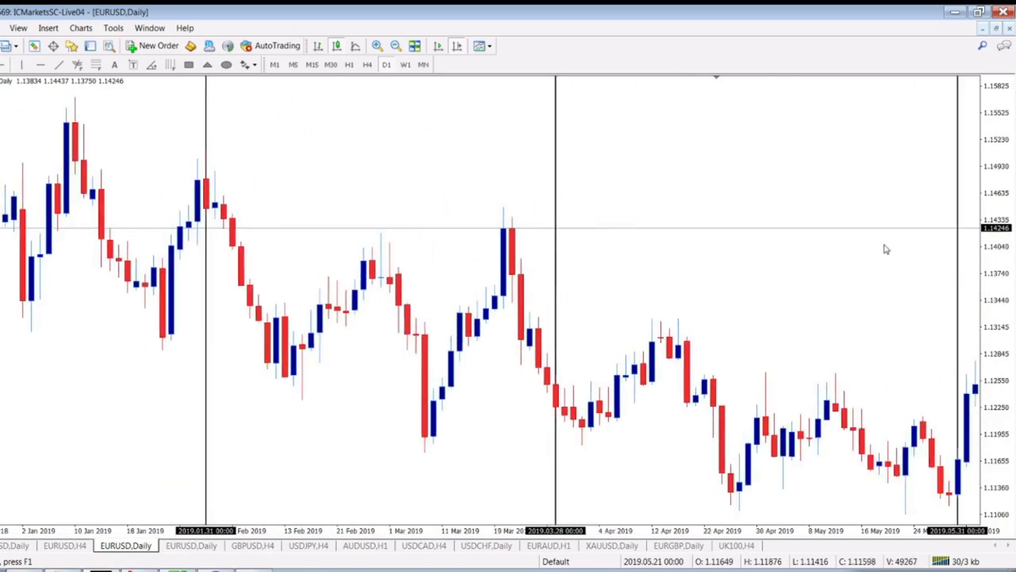
pyautogui.scroll(-7, 821, 249)
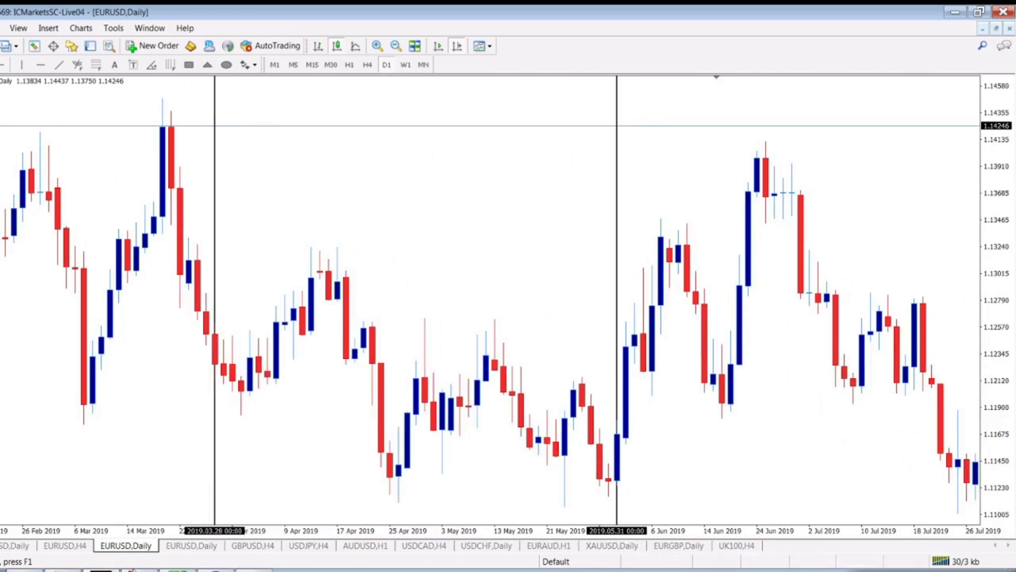
# Select cells I13 to K13 and scroll the chart further through 2019.
pyautogui.hotkey('alt', 'Tab')
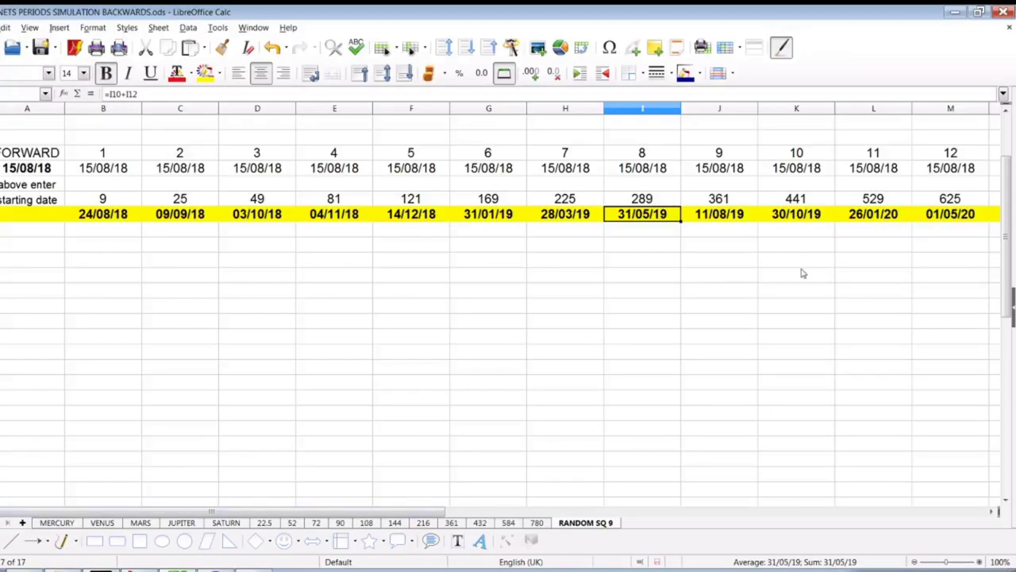
pyautogui.moveTo(800, 275); pyautogui.dragTo(676, 274)
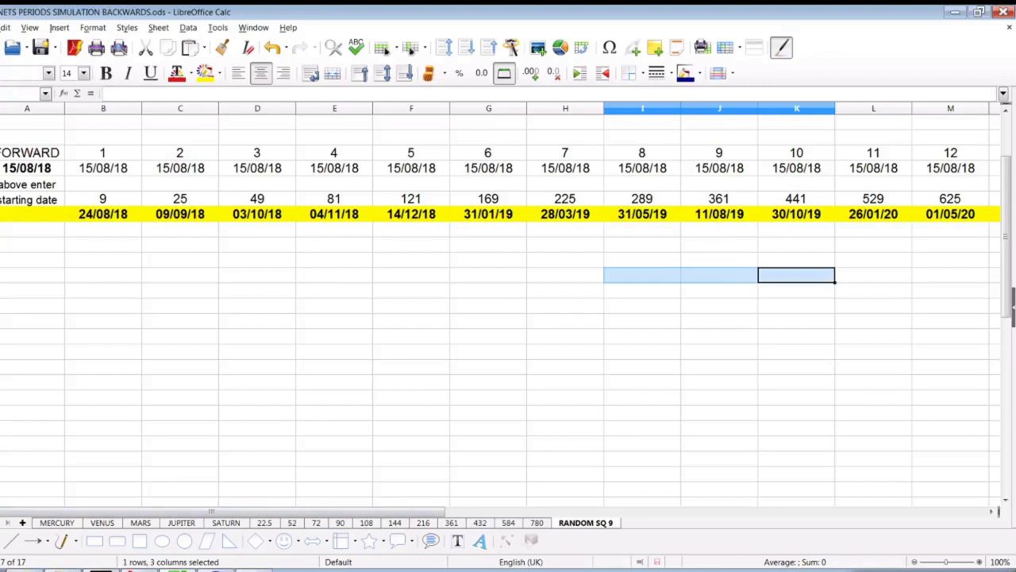
pyautogui.hotkey('alt', 'Tab')
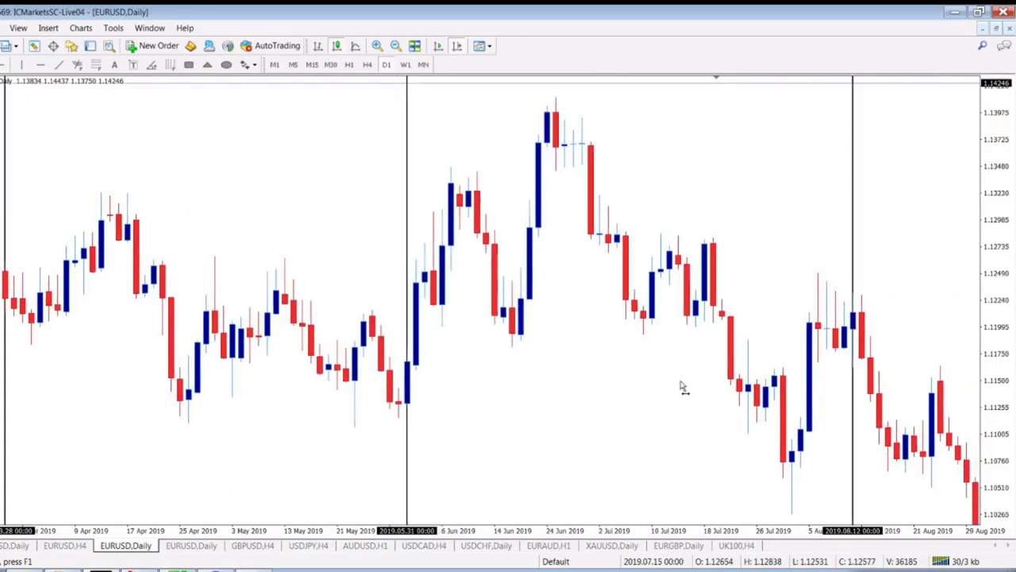
pyautogui.scroll(-2, 681, 387)
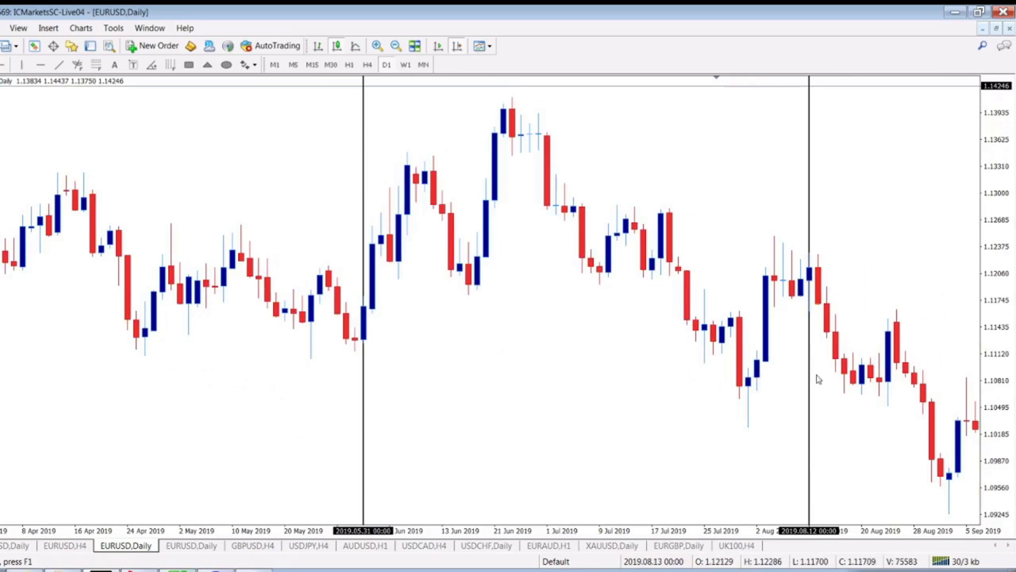
pyautogui.scroll(-10, 760, 386)
pyautogui.scroll(-2, 759, 387)
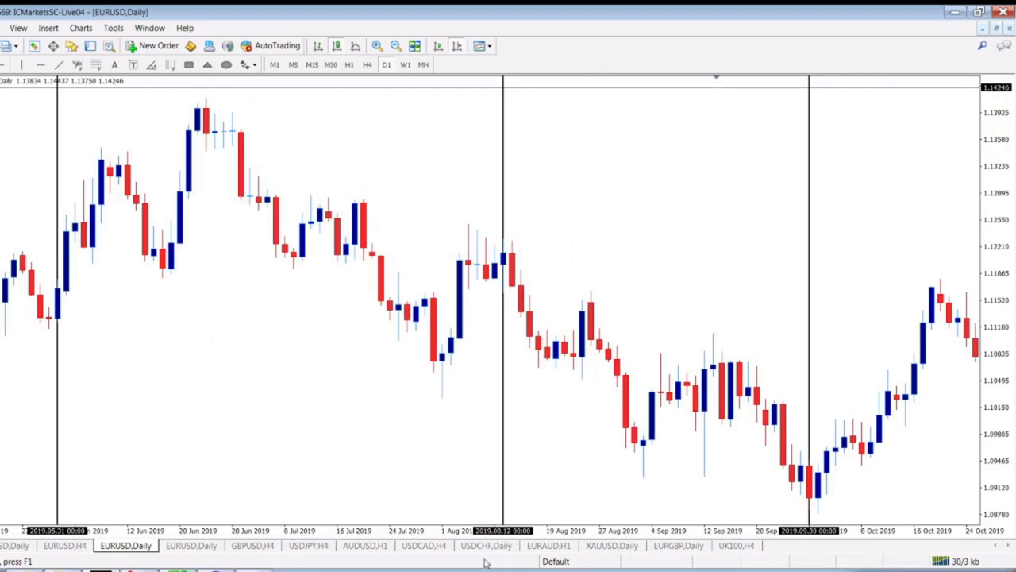
# Compare the 30/10/19 date in column K against the chart's 2019 date lines.
pyautogui.click(178, 570)
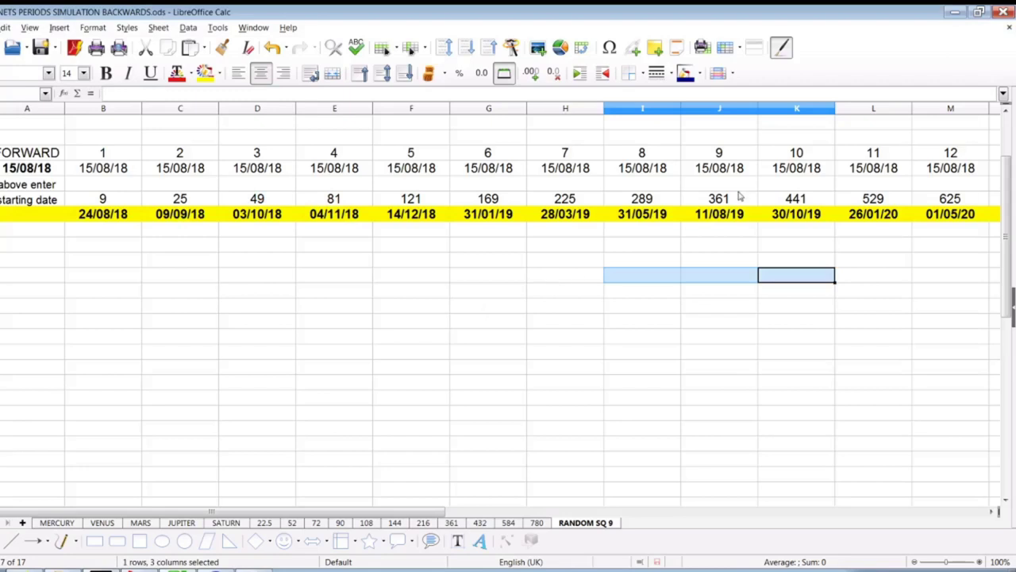
pyautogui.click(808, 216)
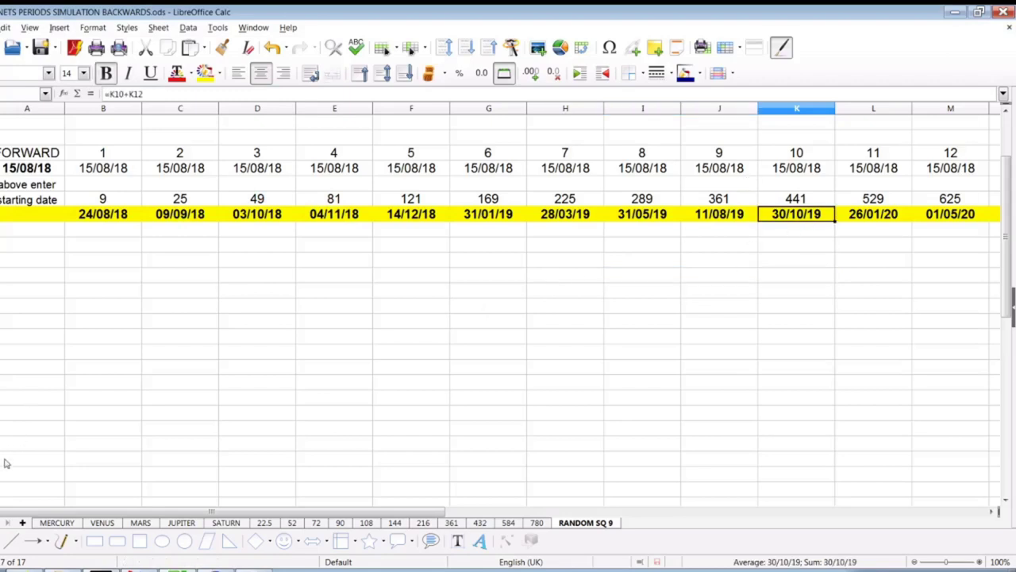
pyautogui.click(100, 570)
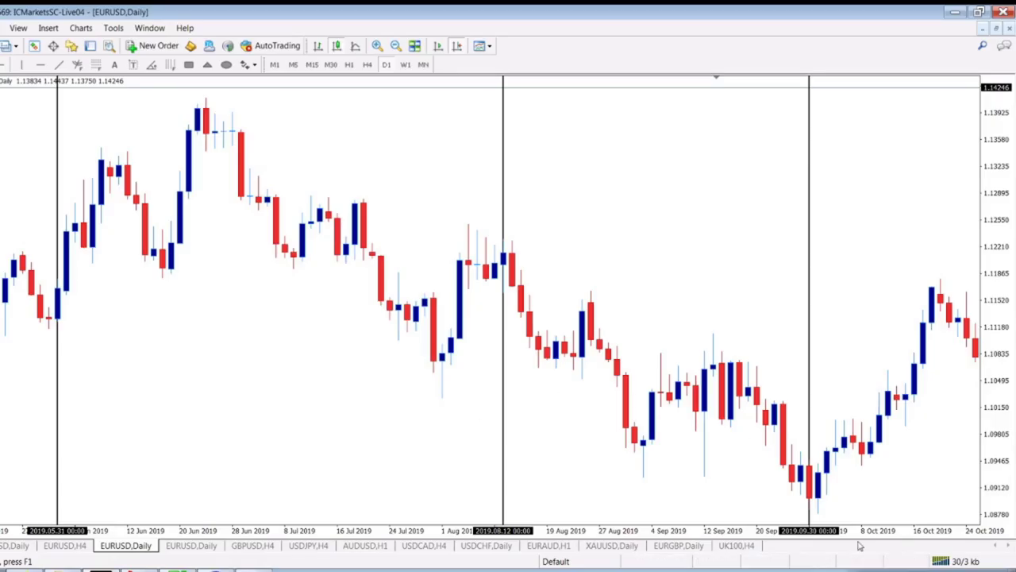
pyautogui.scroll(-3, 856, 461)
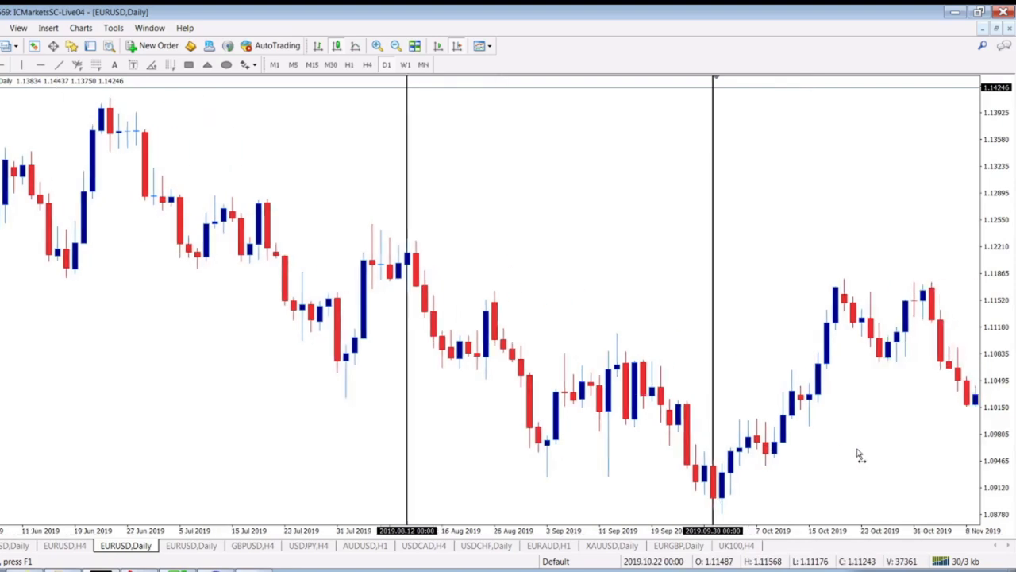
pyautogui.hotkey('alt', 'Tab')
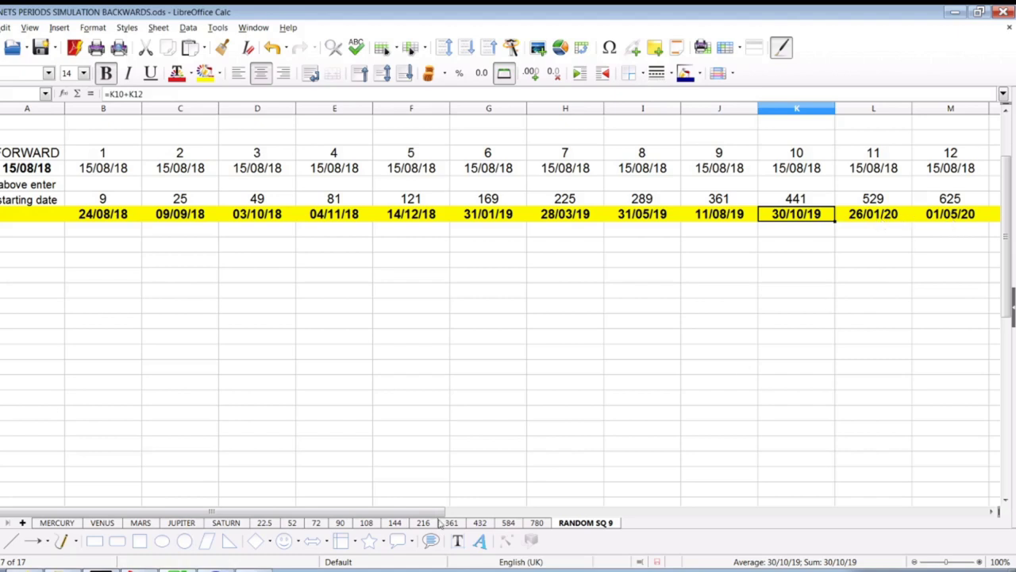
pyautogui.hotkey('alt', 'Tab')
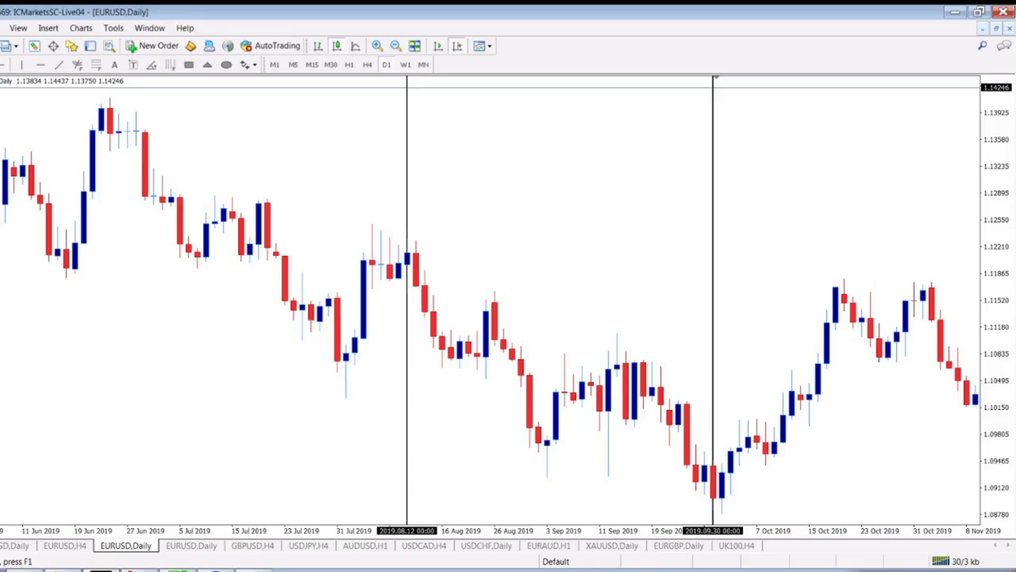
# Move the chart into early 2020, compare with the sheet, and look up 01/05/20 in column M.
pyautogui.moveTo(764, 274); pyautogui.dragTo(516, 268)
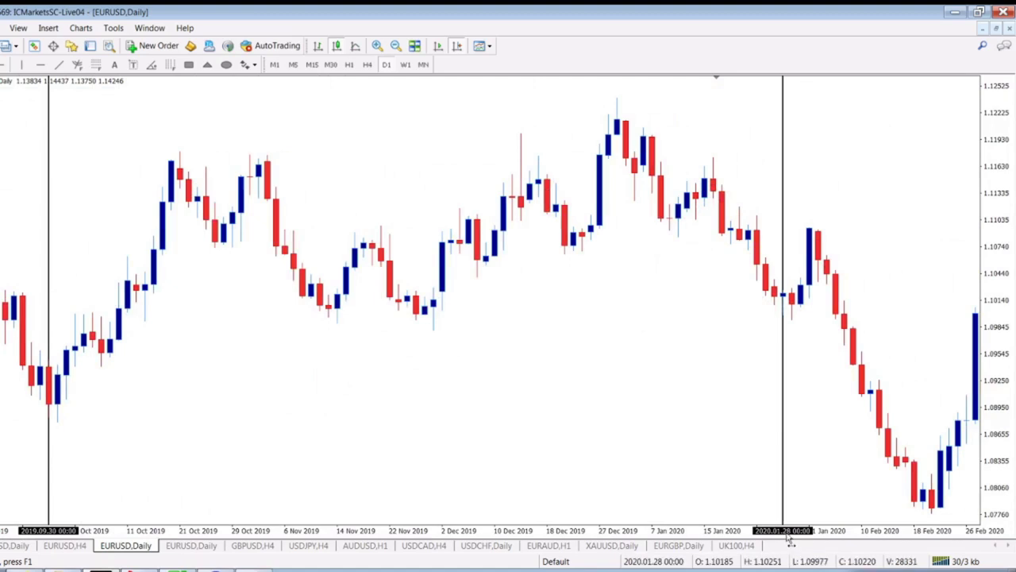
pyautogui.hotkey('alt', 'Tab')
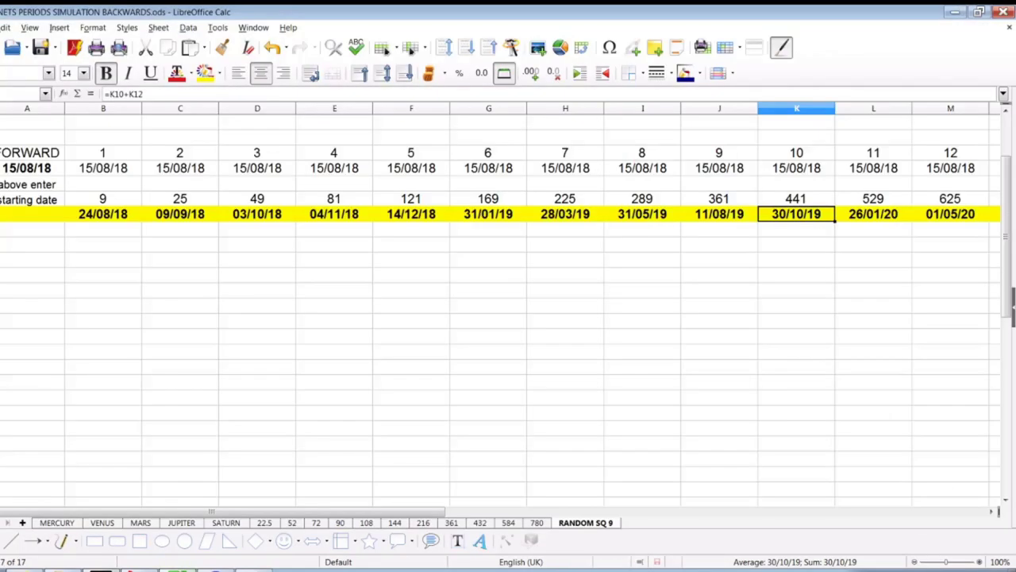
pyautogui.hotkey('alt', 'Tab')
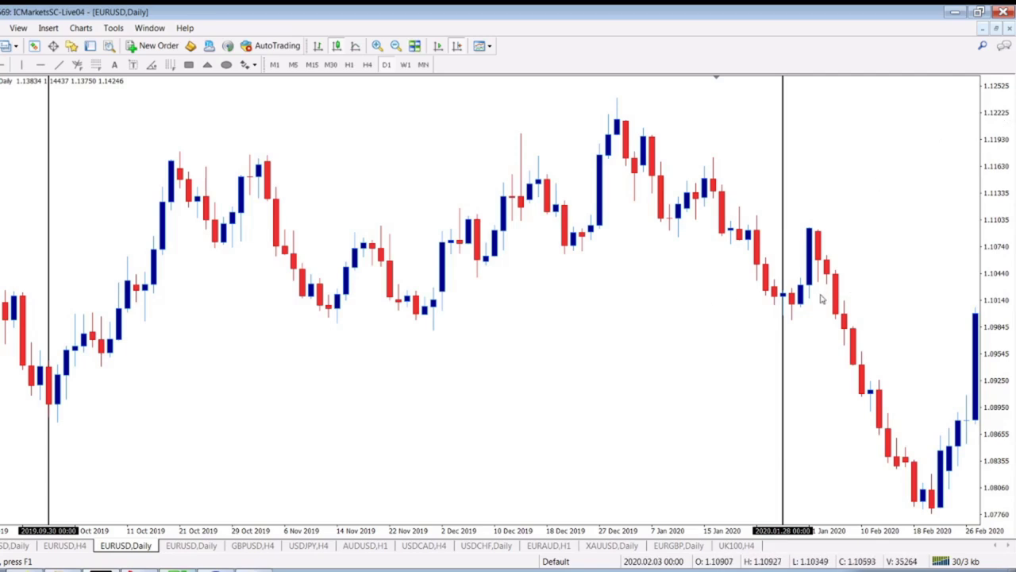
pyautogui.hotkey('alt', 'Tab')
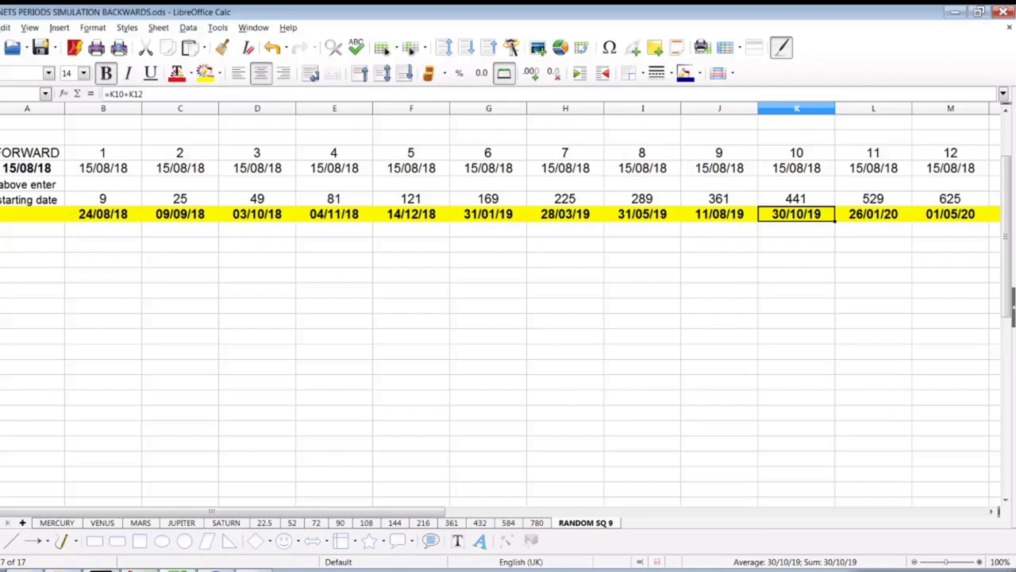
pyautogui.hotkey('alt', 'Tab')
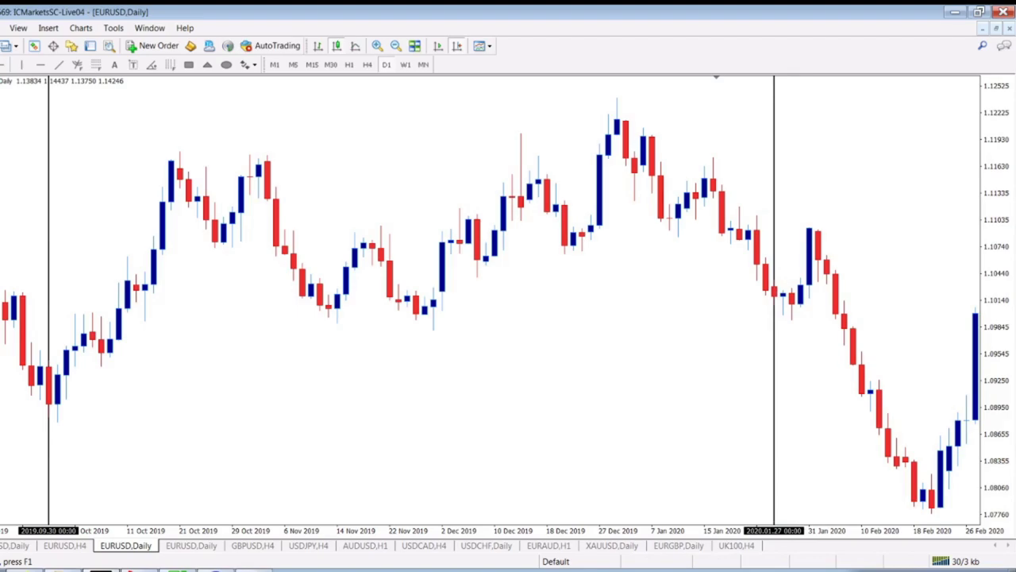
pyautogui.hotkey('alt', 'Tab')
pyautogui.hotkey('alt', 'Tab')
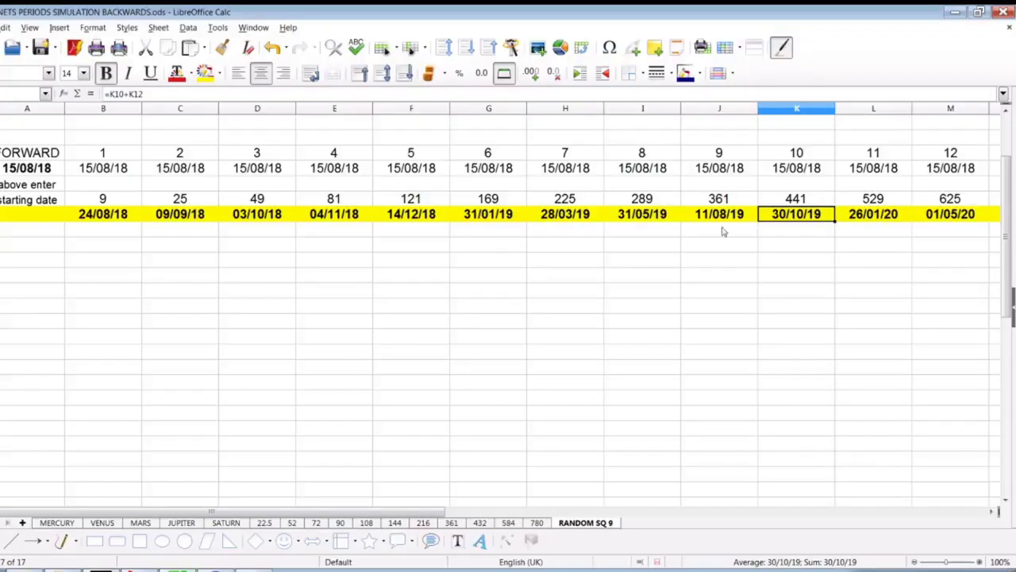
pyautogui.click(956, 220)
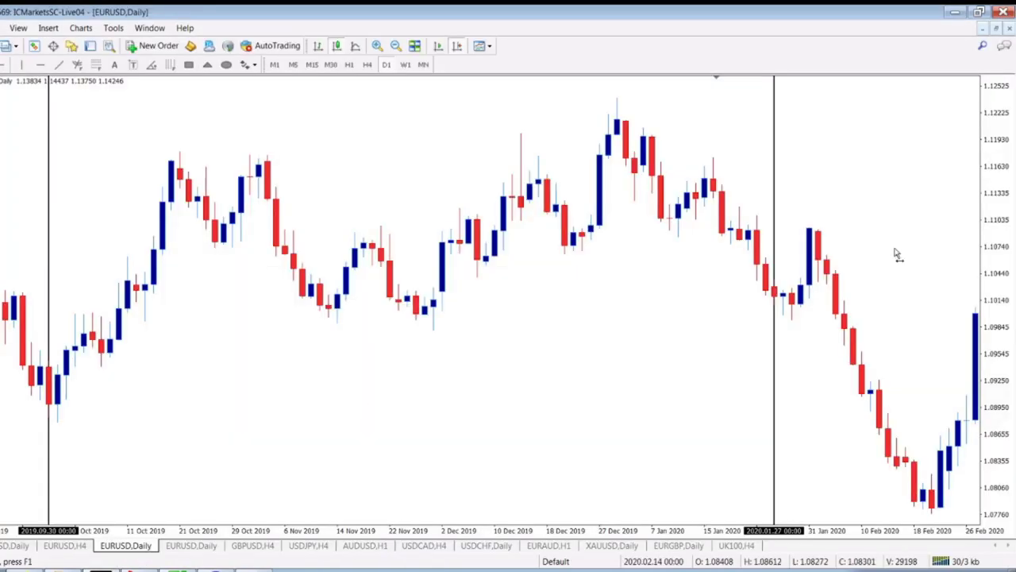
# Scroll ahead to May 2020, pan the chart back to Jun–Nov 2018, and minimize Calc.
pyautogui.scroll(-10, 895, 254)
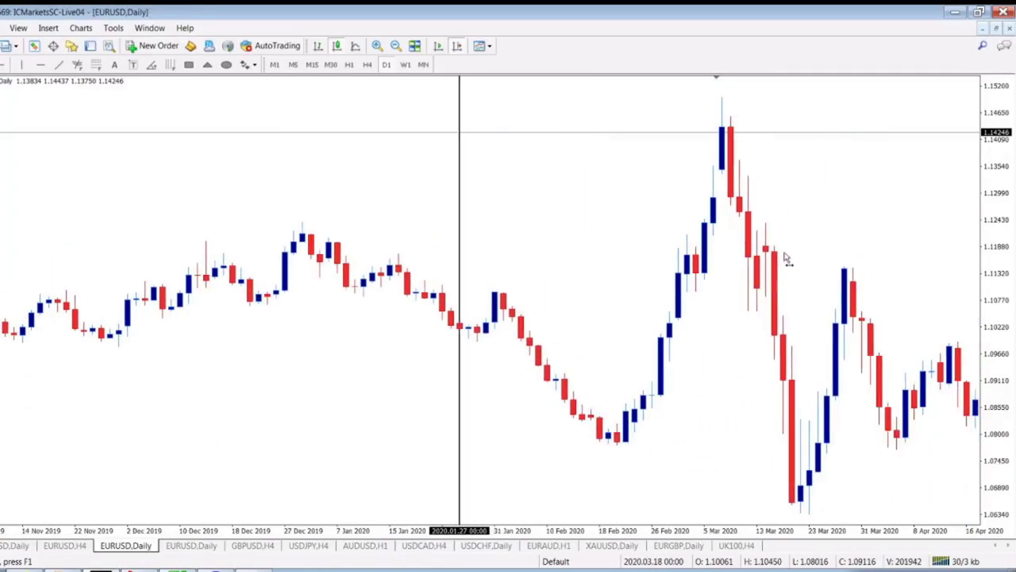
pyautogui.scroll(-3, 747, 262)
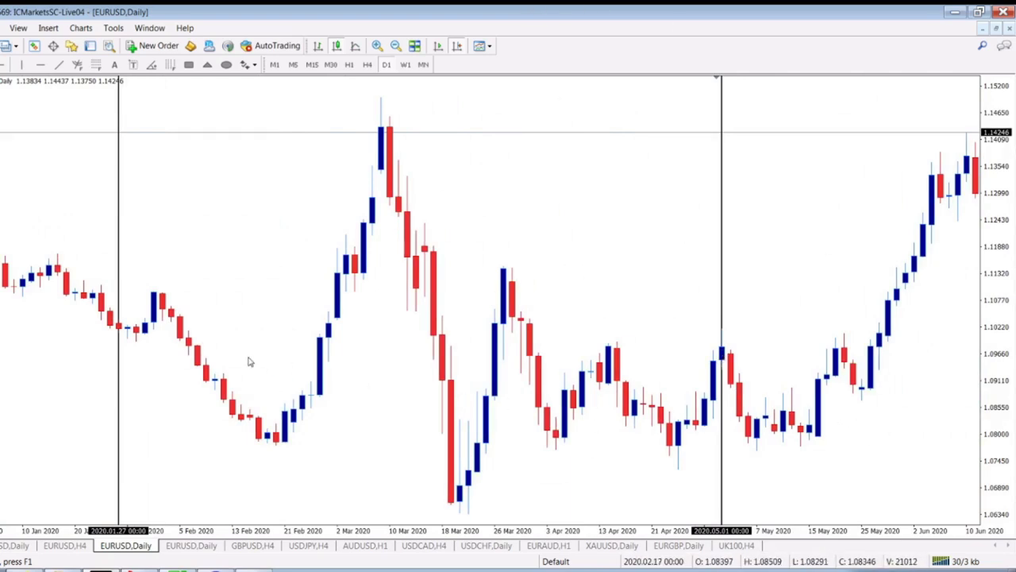
pyautogui.moveTo(83, 334); pyautogui.dragTo(783, 314)
pyautogui.moveTo(143, 415); pyautogui.dragTo(768, 416)
pyautogui.moveTo(240, 415); pyautogui.dragTo(823, 415)
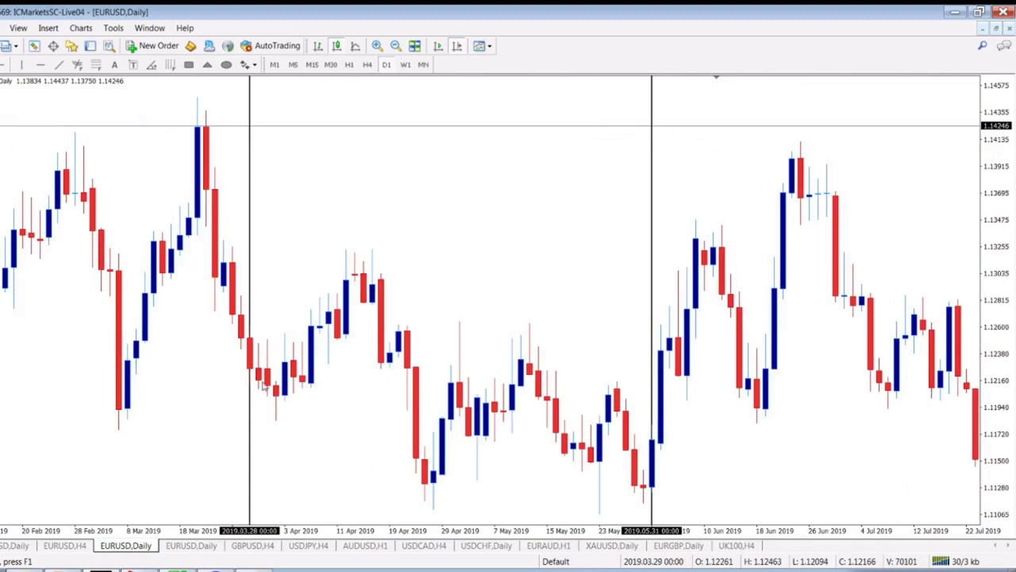
pyautogui.moveTo(112, 370); pyautogui.dragTo(720, 374)
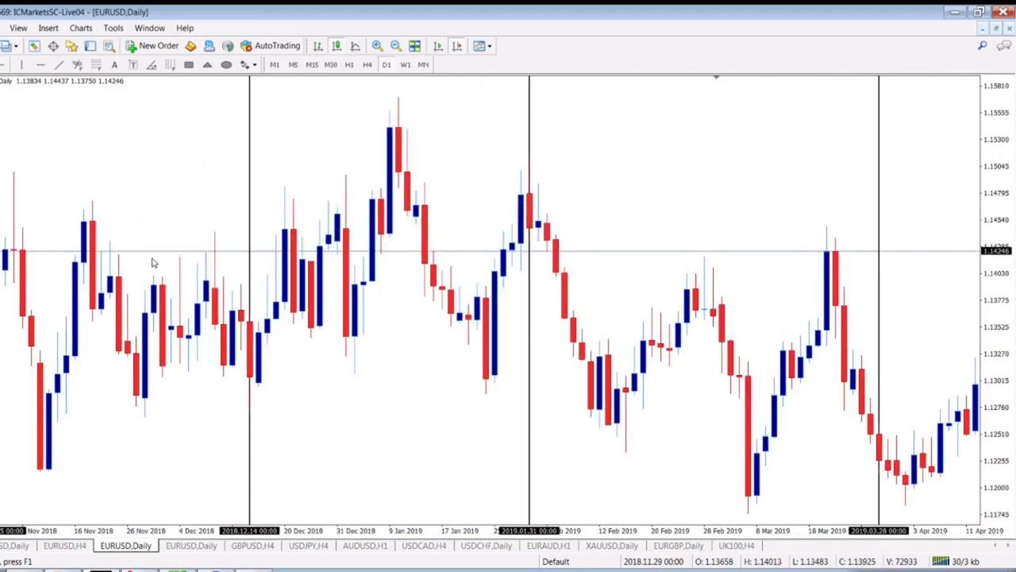
pyautogui.moveTo(121, 385); pyautogui.dragTo(431, 388)
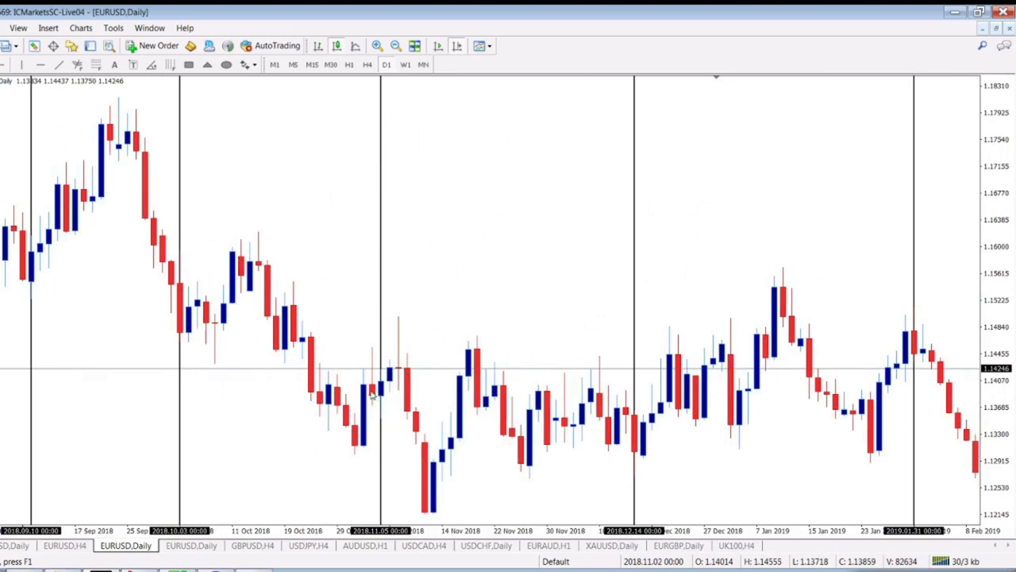
pyautogui.moveTo(135, 342); pyautogui.dragTo(481, 340)
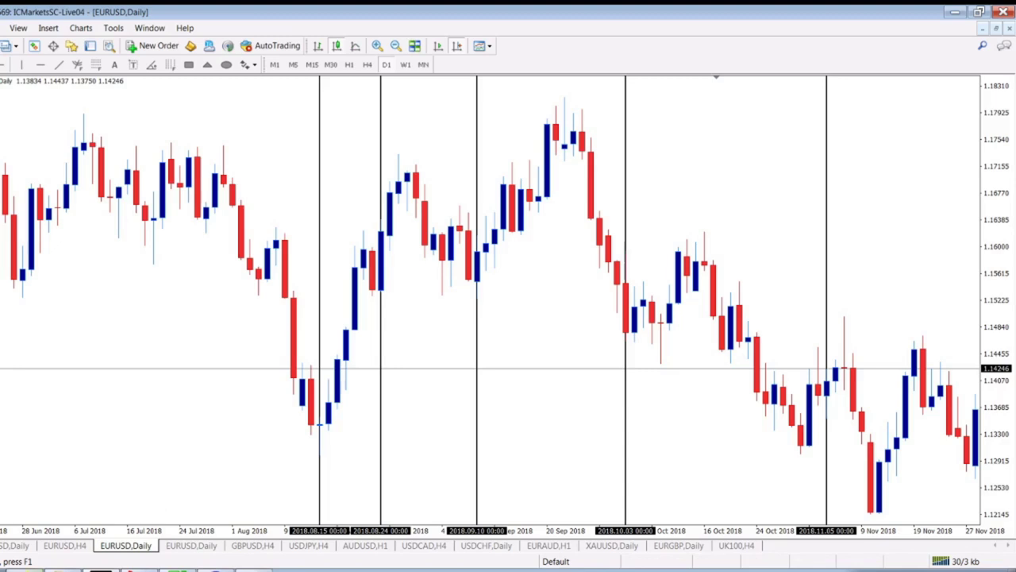
pyautogui.hotkey('alt', 'Tab')
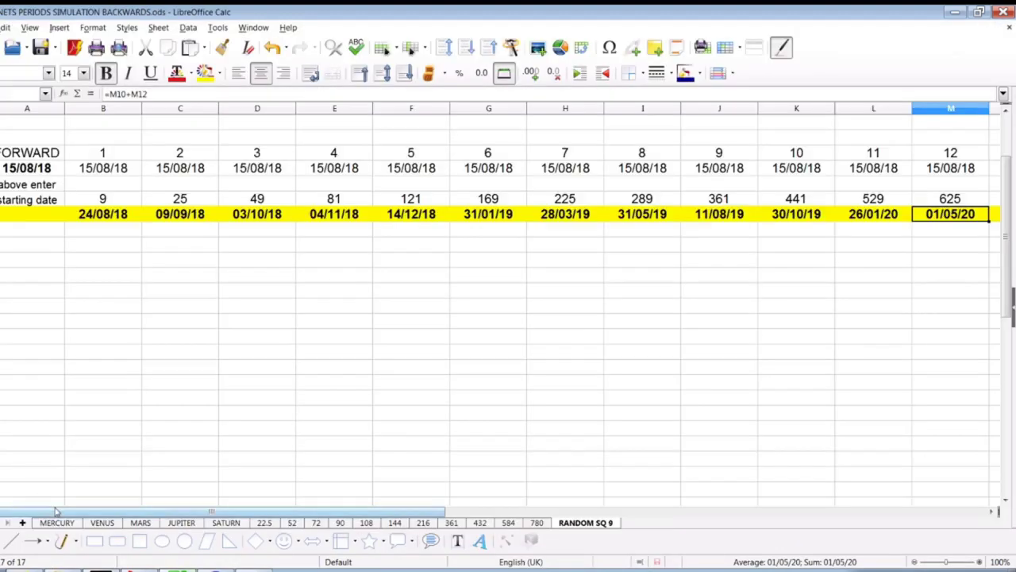
pyautogui.click(954, 13)
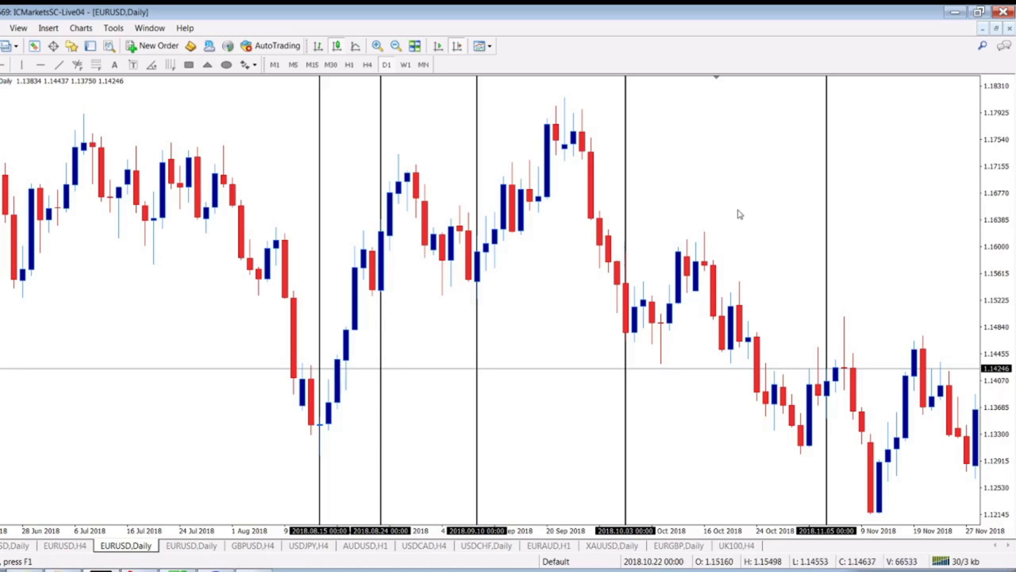